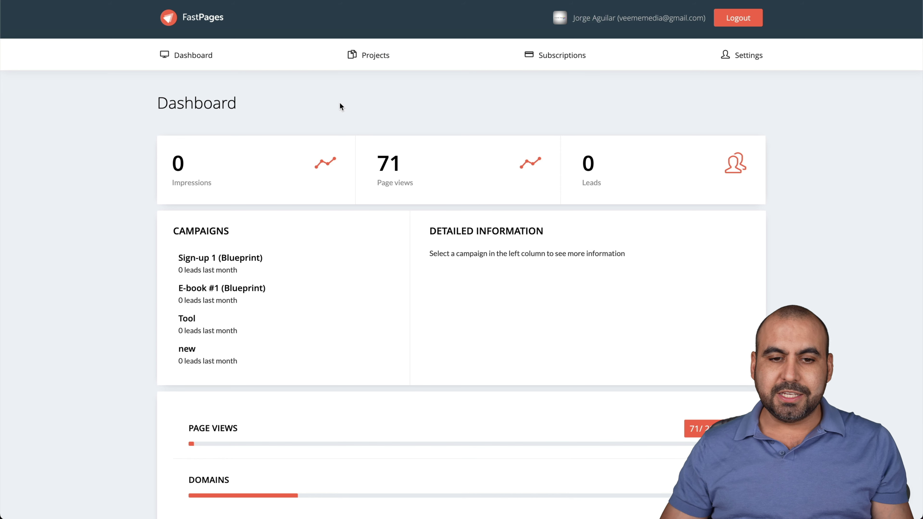
- Start a new landing page project from the projects list
left_click(375, 66)
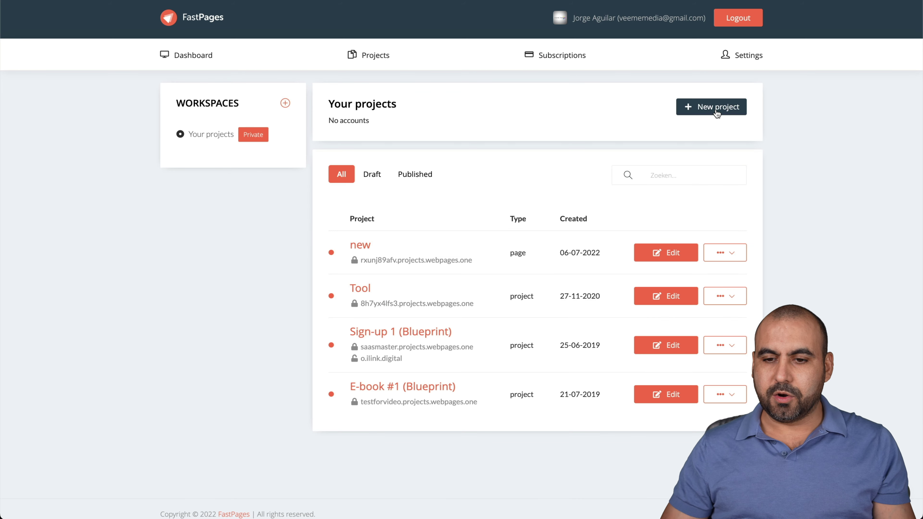
left_click(716, 110)
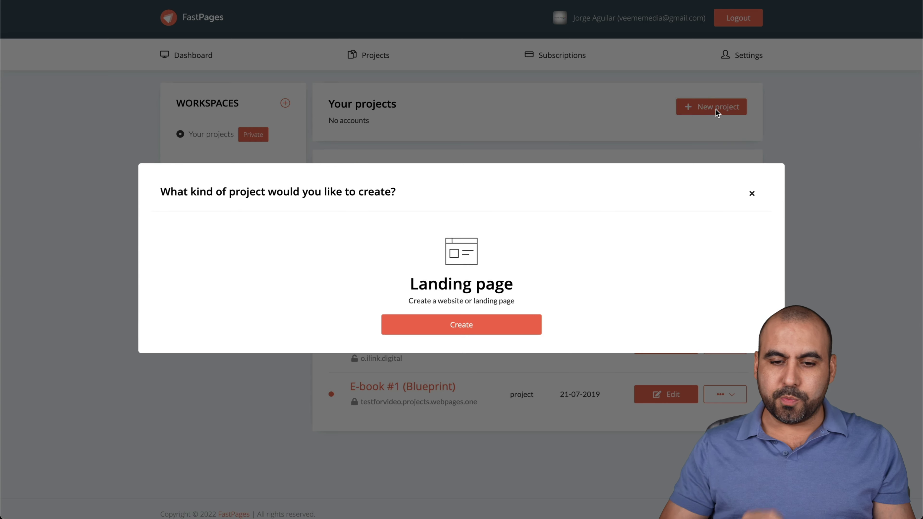
left_click(480, 324)
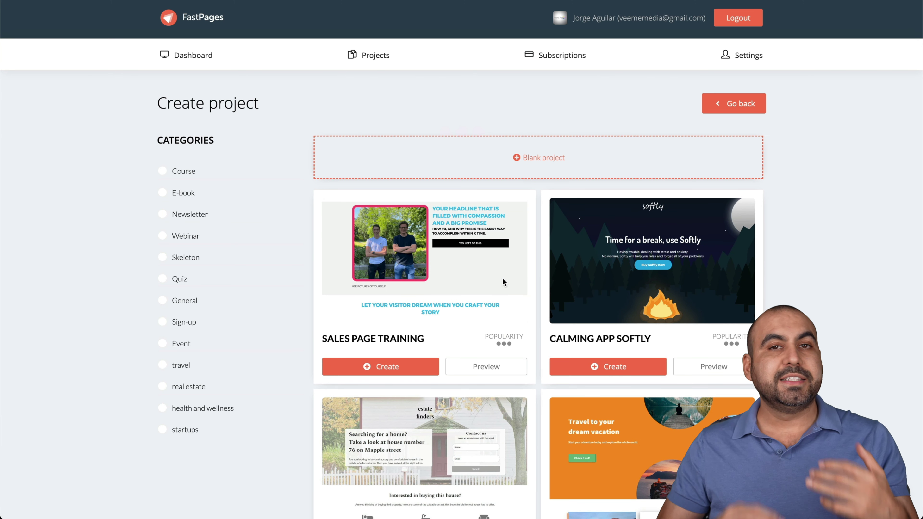
- Preview the Calming App Softly blueprint from top to bottom, return to the blueprints and browse the other templates
scroll(503, 277, "down", 5)
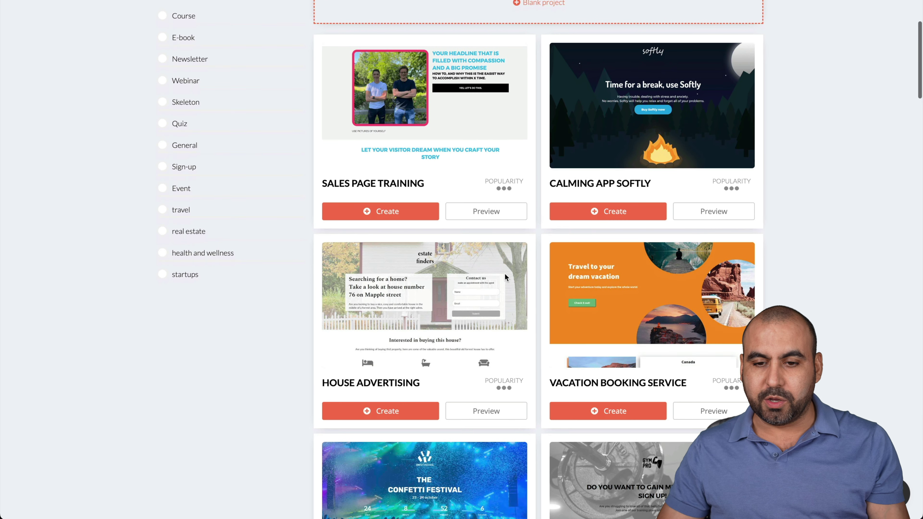
left_click(679, 216)
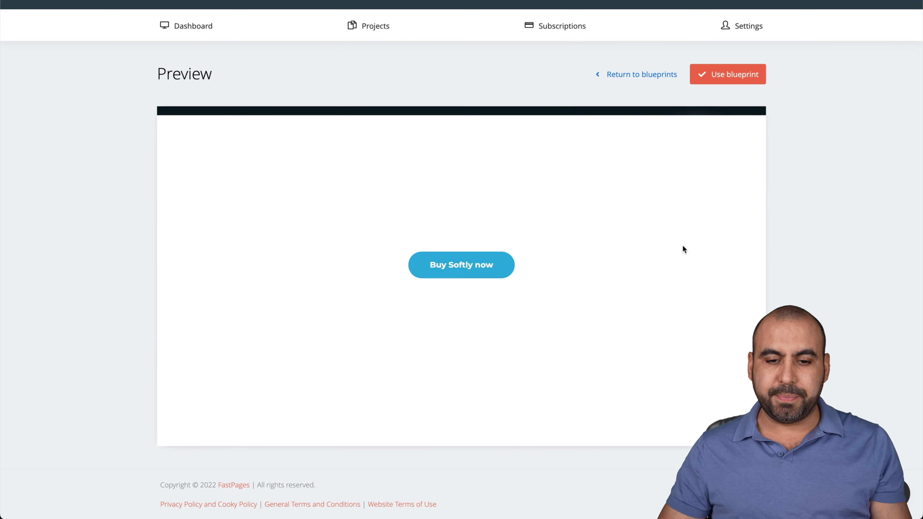
scroll(601, 297, "down", 20)
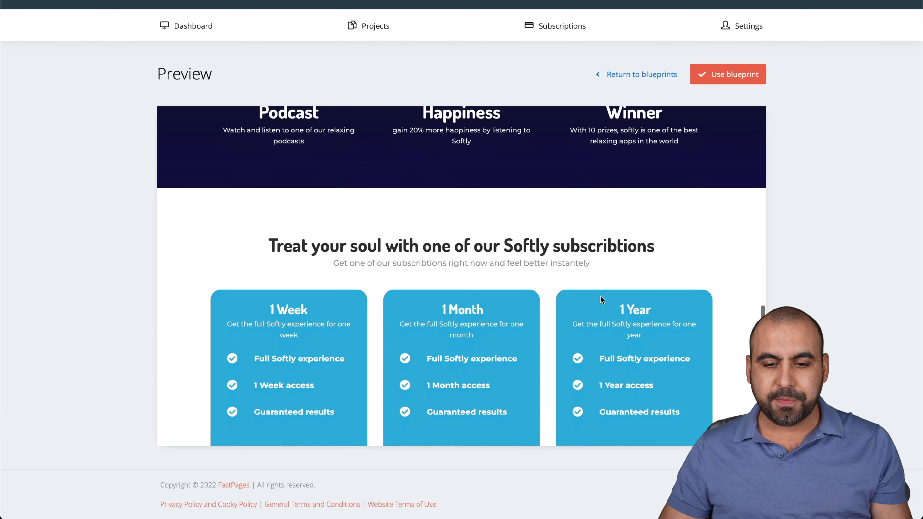
scroll(600, 296, "up", 20)
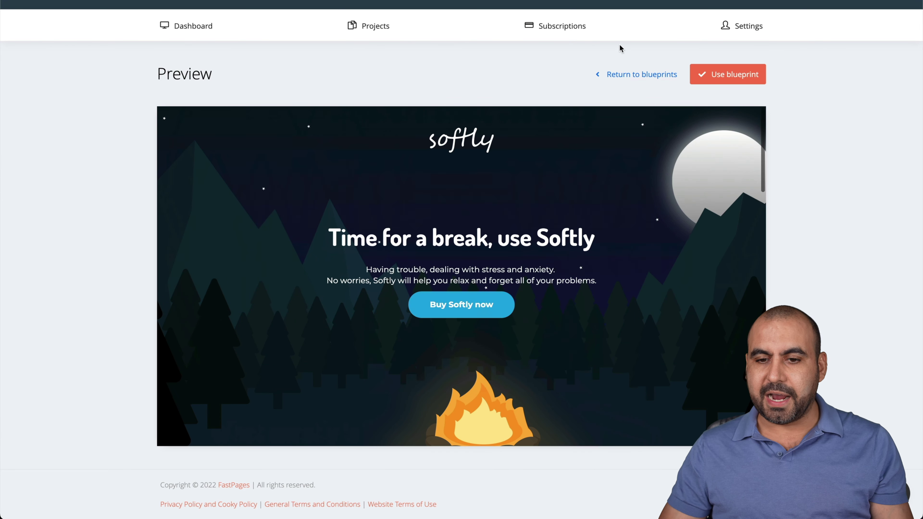
left_click(621, 73)
scroll(592, 250, "down", 20)
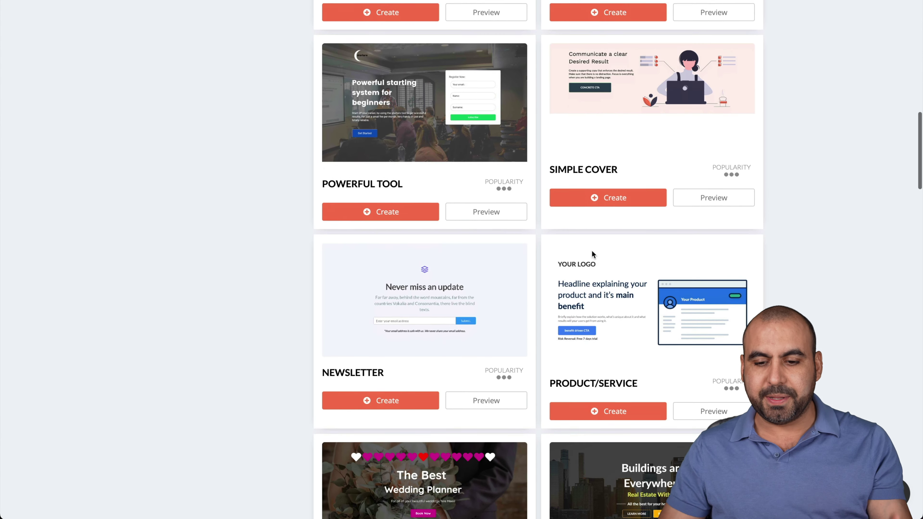
scroll(591, 251, "down", 10)
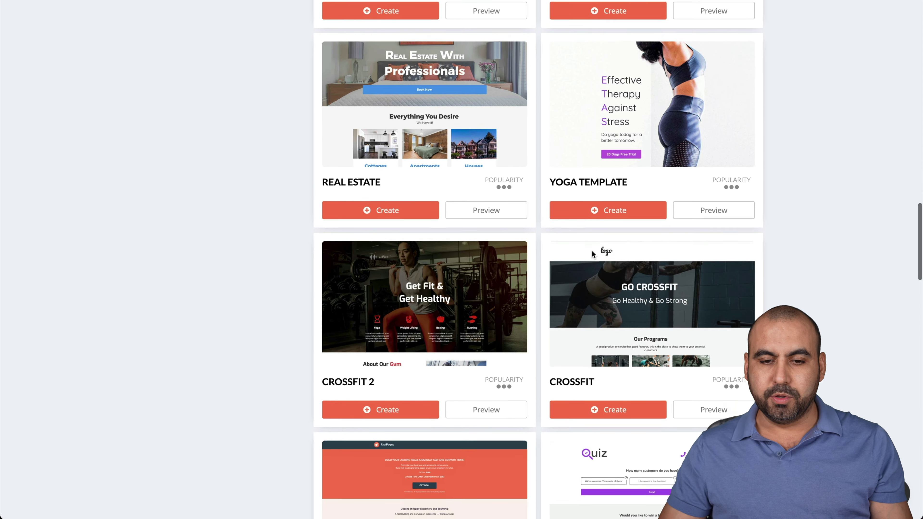
scroll(591, 251, "up", 20)
scroll(591, 250, "up", 15)
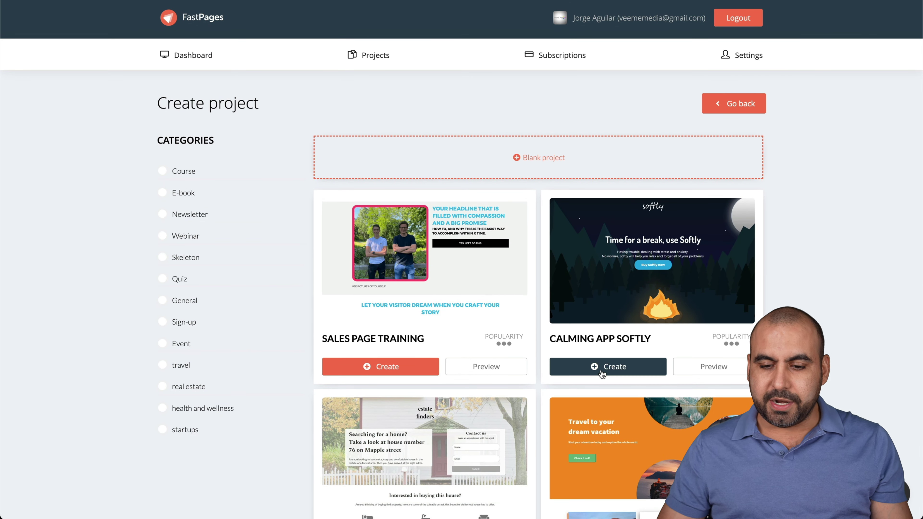
- Create a project from the Calming App Softly template and name it "Site for video"
left_click(602, 371)
left_click(394, 85)
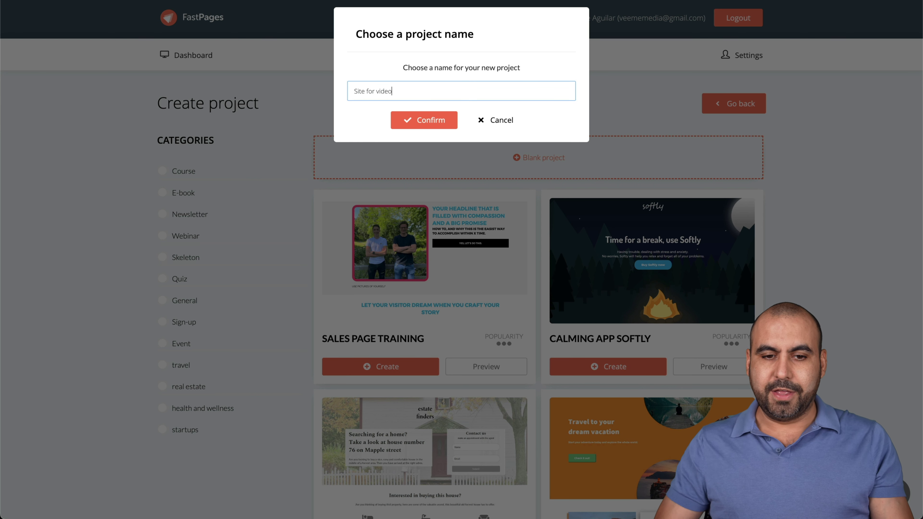
type("Site for video")
left_click(427, 123)
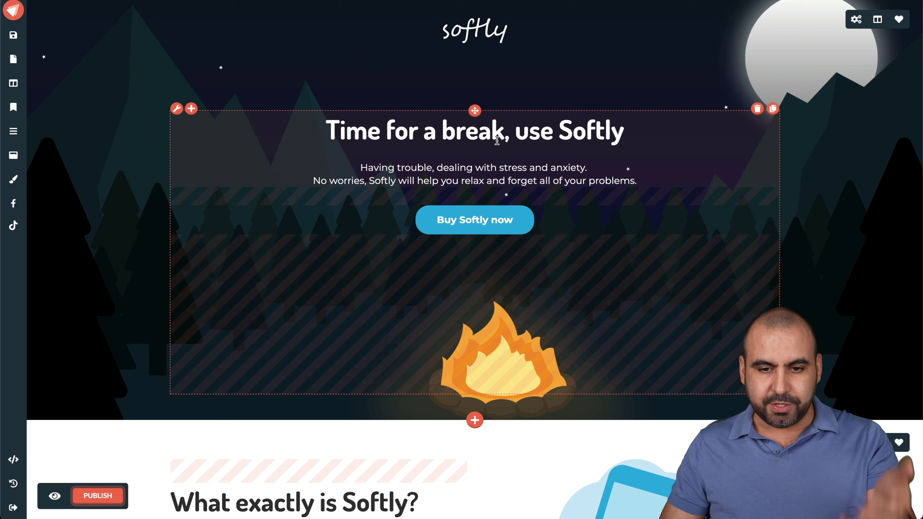
triple_click(516, 125)
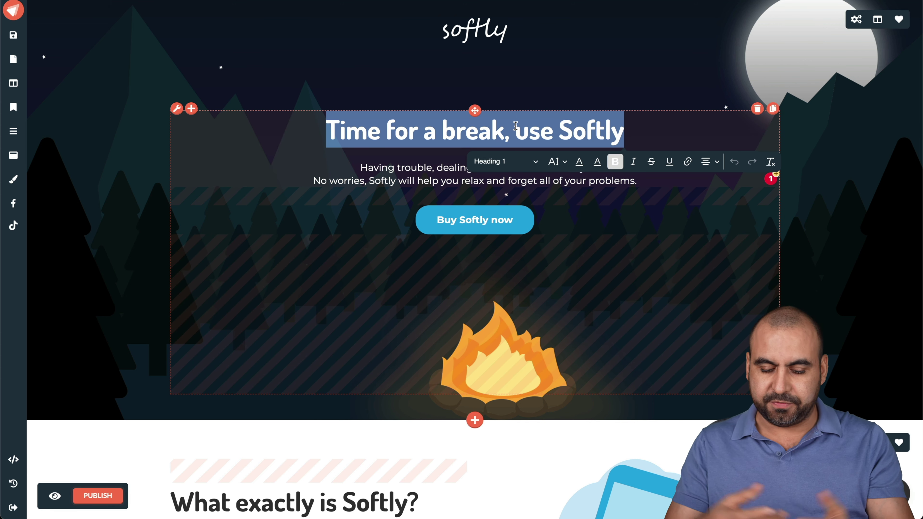
type("For")
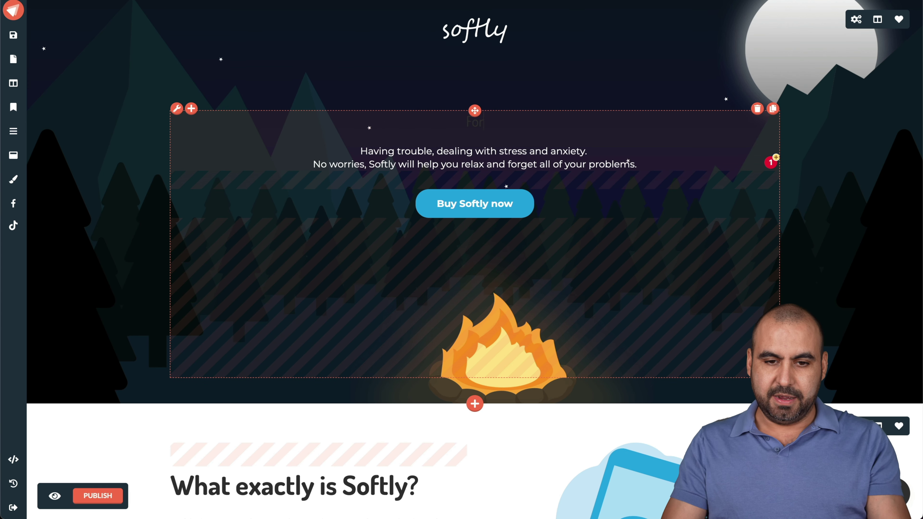
type(" vide")
key("ctrl+z")
key("ctrl+z")
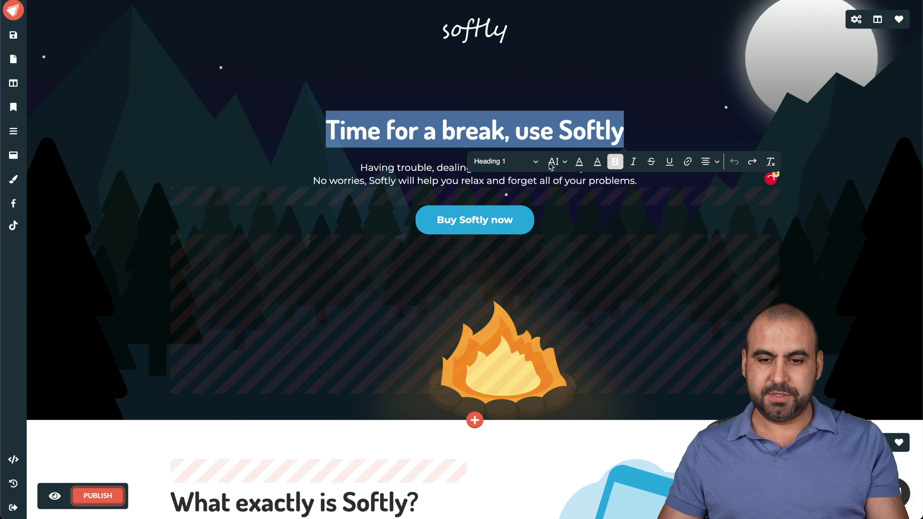
- Replace the hero heading text with "For Video", keeping its heading formatting
left_click(582, 134)
left_click_drag(623, 130, 348, 128)
type("For")
key("BackSpace")
key("BackSpace")
type("or Video")
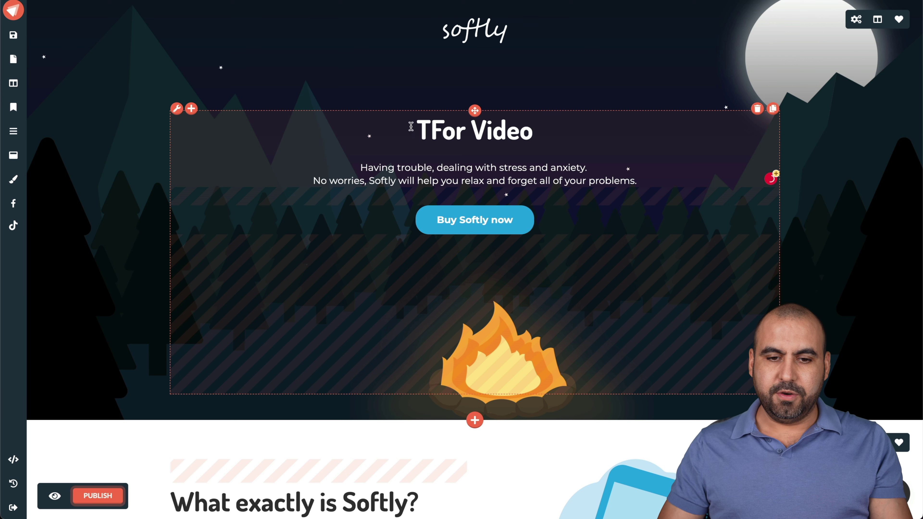
left_click(431, 129)
key("BackSpace")
left_click(500, 181)
- Open the image gallery for the softly logo, look through the own images and stock photos, and close it
left_click(488, 34)
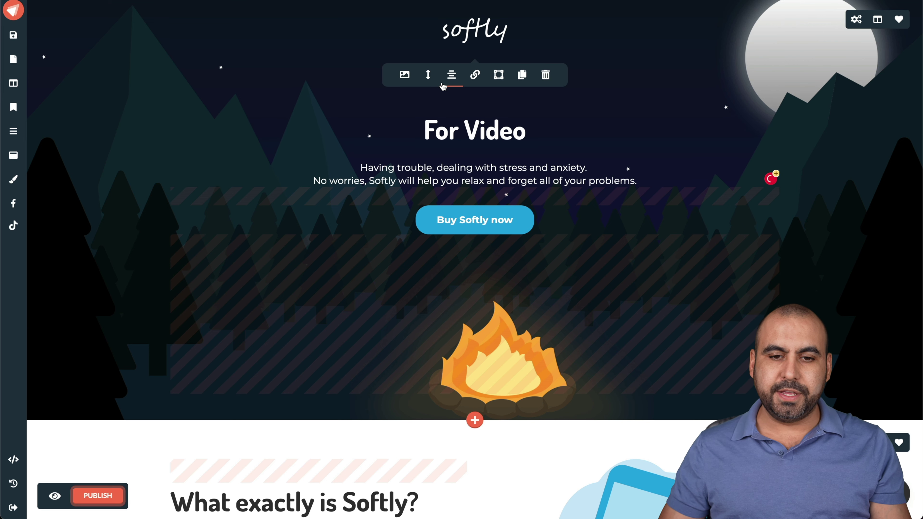
left_click(405, 75)
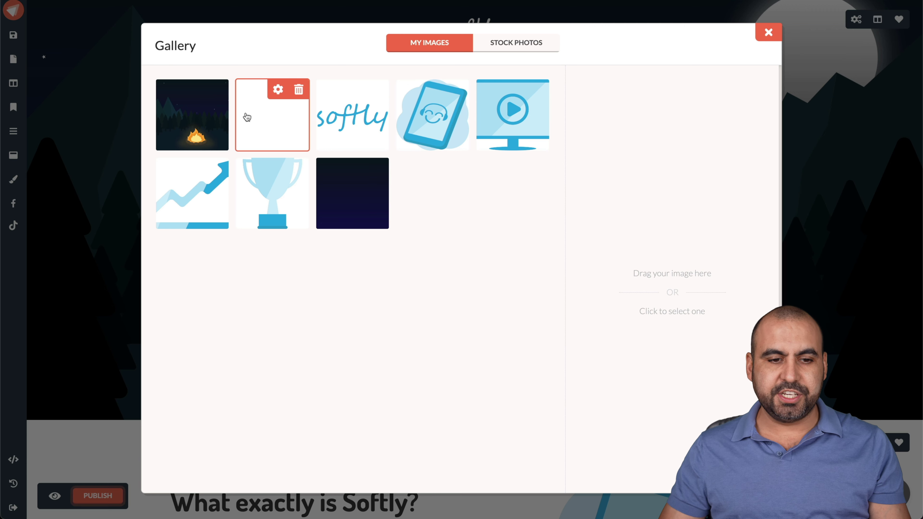
left_click(547, 47)
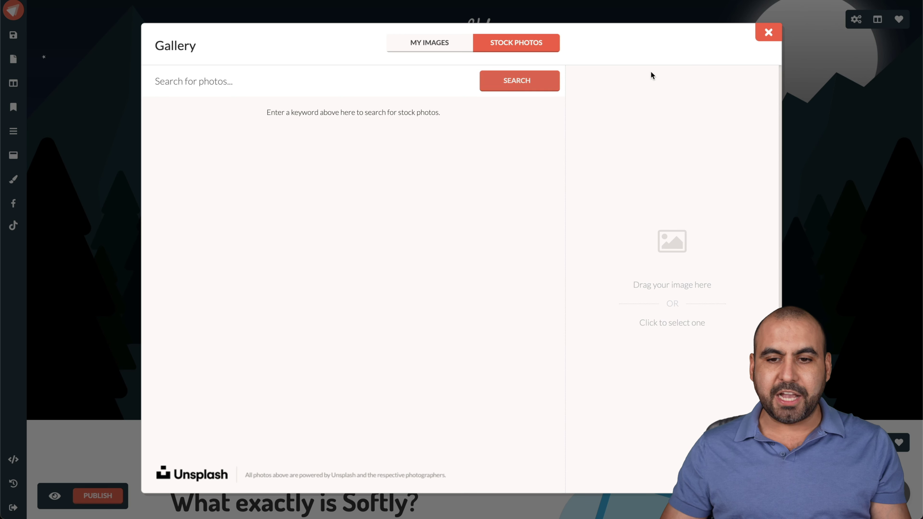
left_click(460, 44)
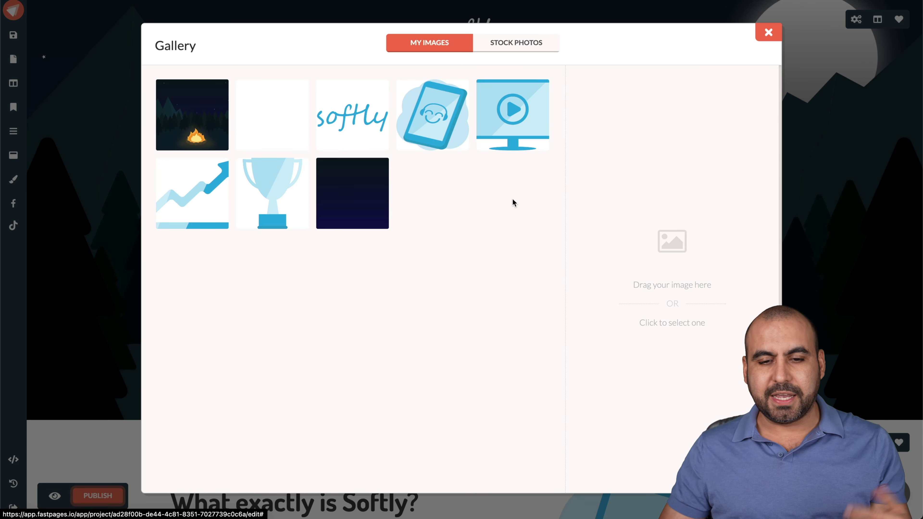
left_click(769, 32)
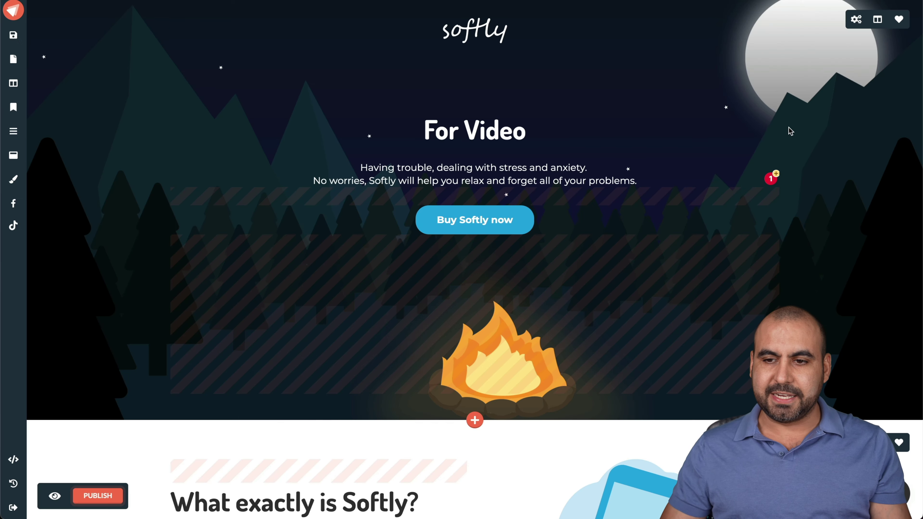
- Examine the hero section's background, full-width, padding and cover color settings, and close them
left_click(856, 20)
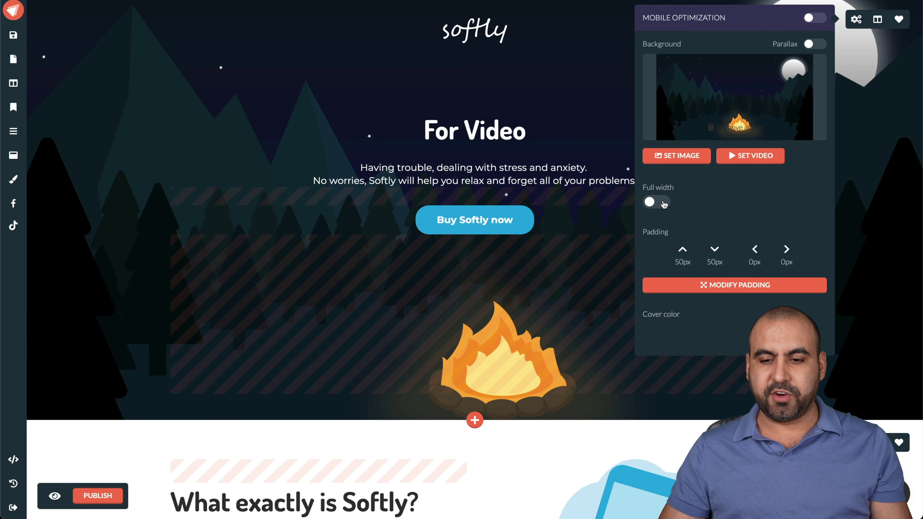
scroll(664, 205, "down", 2)
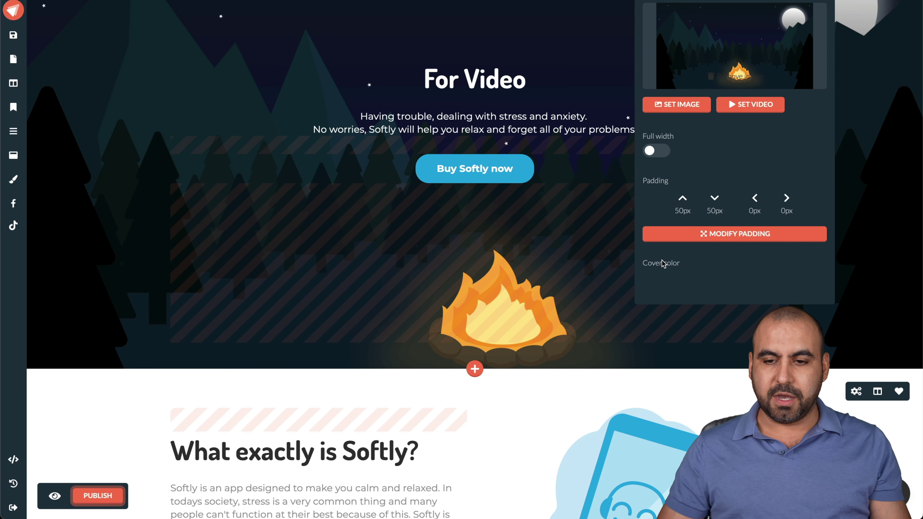
left_click(571, 82)
- Move the spacer above the "What exactly is Softly?" heading to below that section's paragraph
scroll(600, 241, "down", 3)
scroll(601, 241, "down", 4)
triple_click(329, 242)
left_click(330, 242)
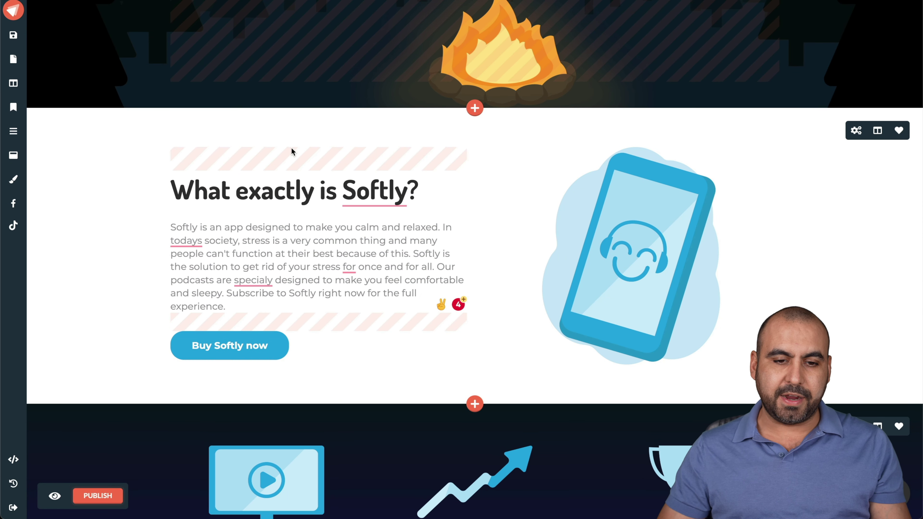
left_click_drag(318, 146, 318, 233)
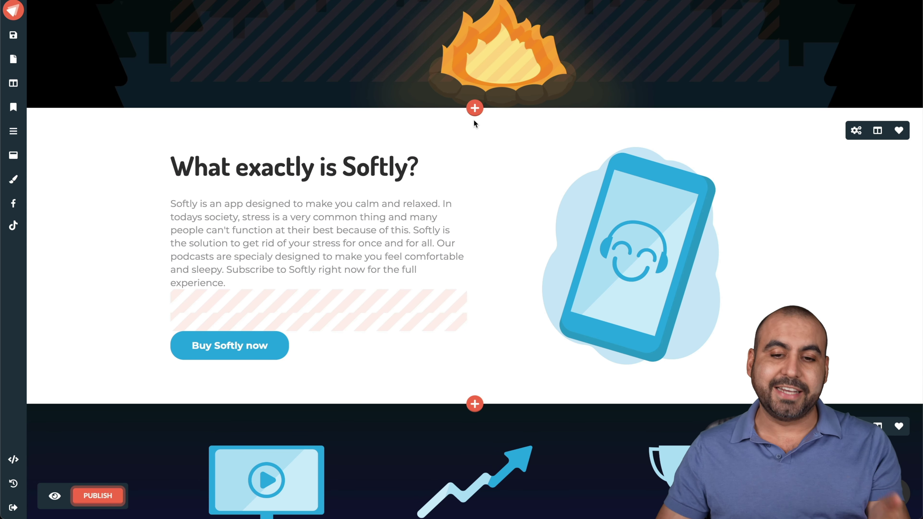
- Open the section library between the hero and the "What exactly is Softly?" section and browse all sections and the Covers
left_click(476, 108)
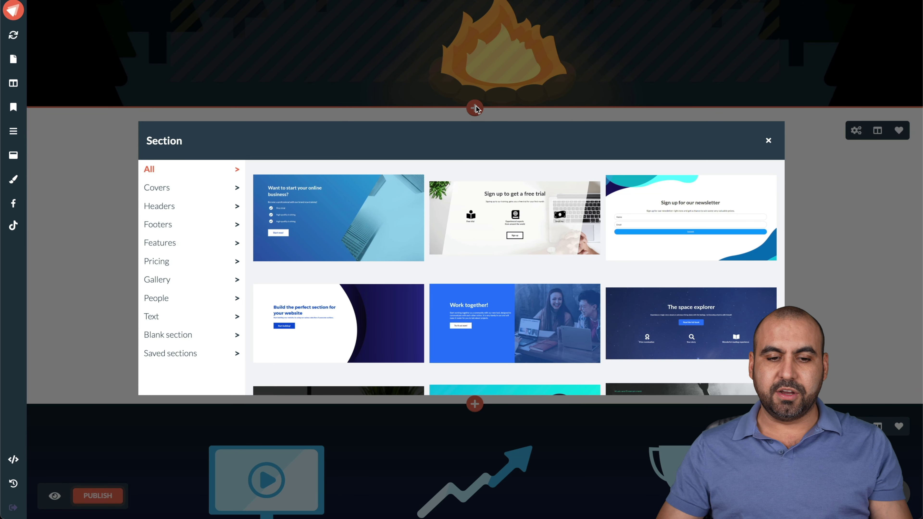
scroll(372, 228, "down", 6)
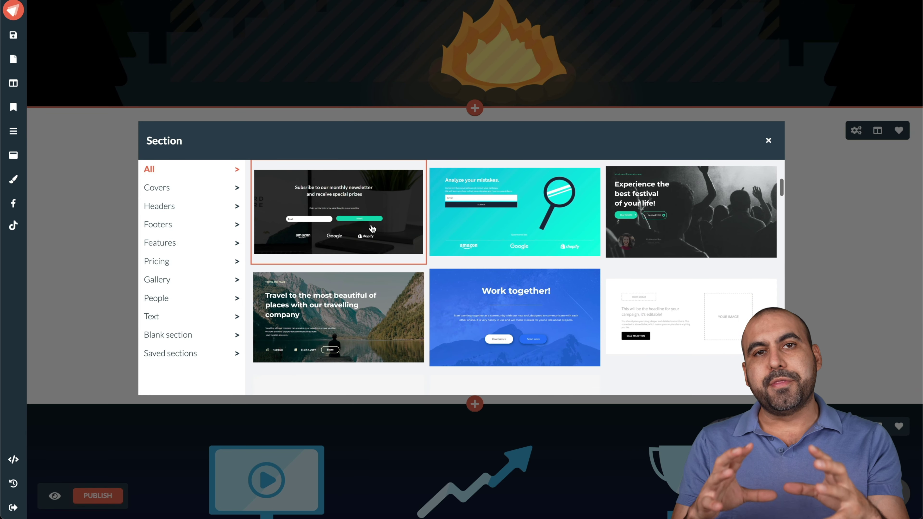
scroll(372, 228, "down", 15)
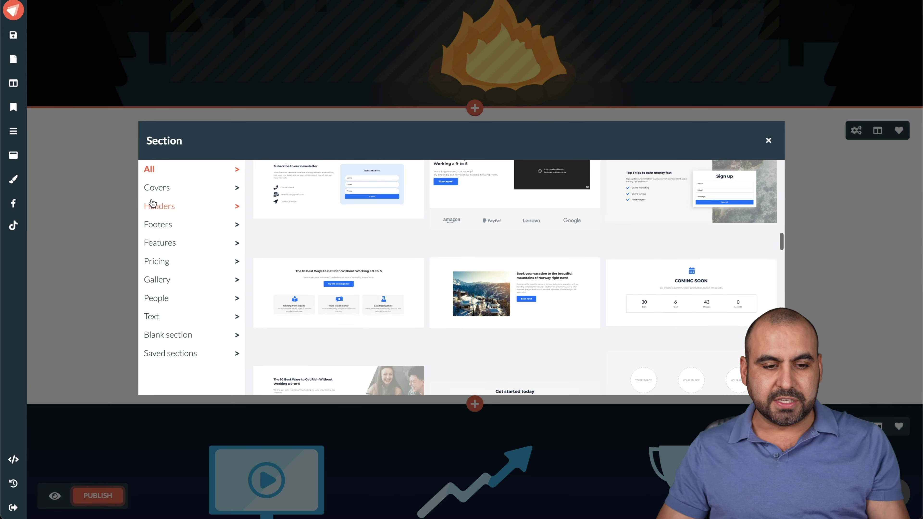
left_click(157, 193)
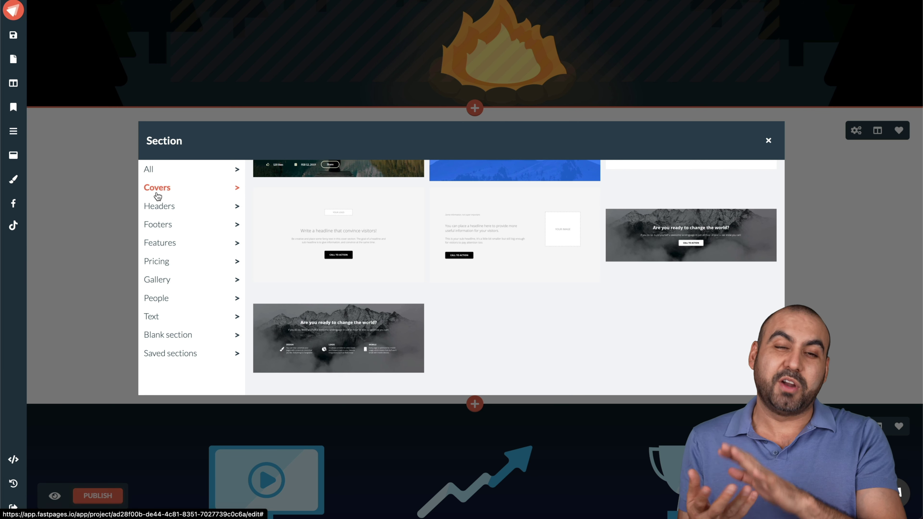
scroll(264, 251, "down", 2)
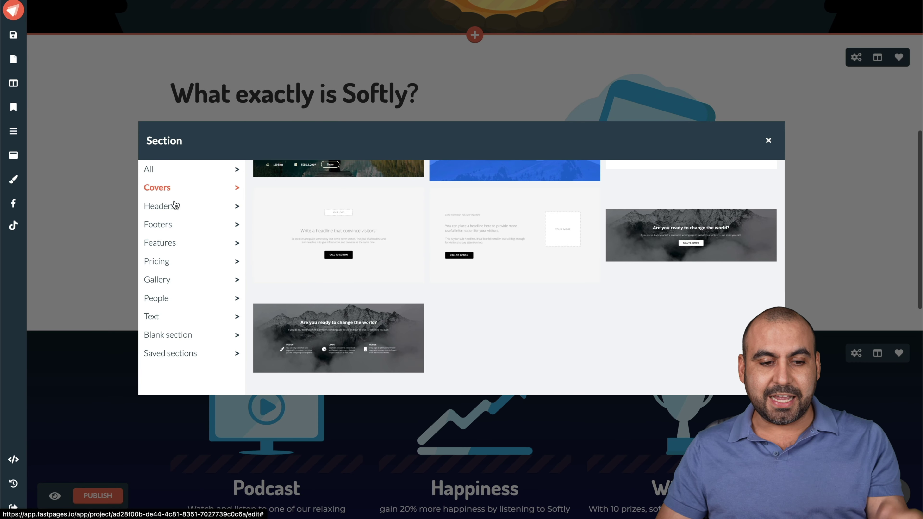
- Look through the Headers, Footers, Features, Pricing, Gallery, People, Text and Saved sections categories, and close the section library
left_click(180, 210)
left_click(181, 225)
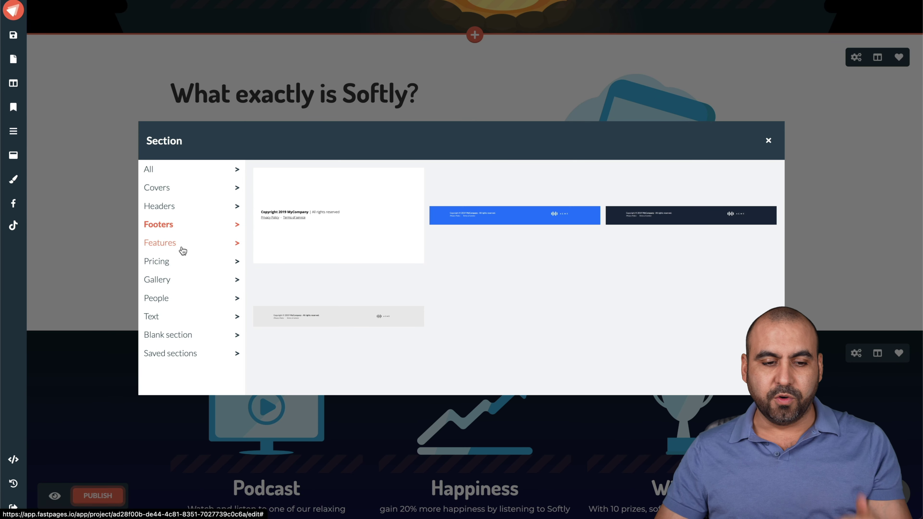
left_click(181, 248)
left_click(176, 265)
left_click(179, 283)
left_click(181, 300)
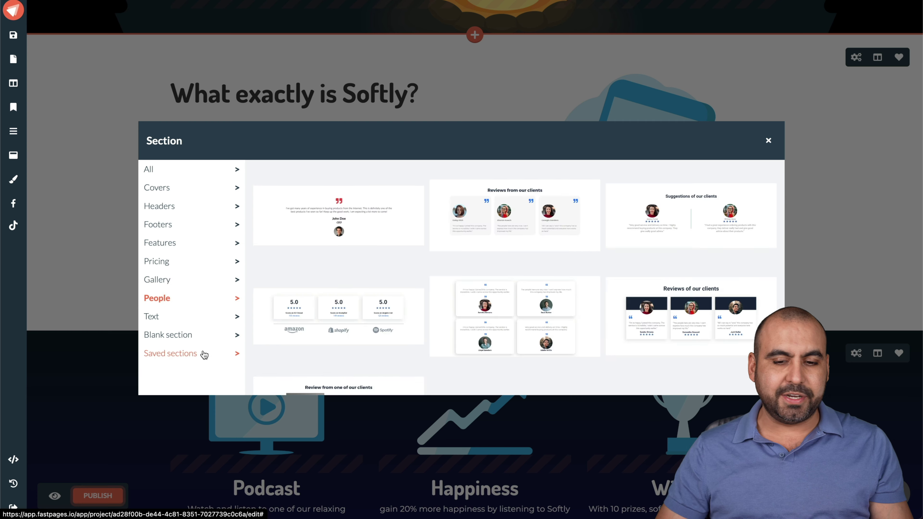
left_click(202, 355)
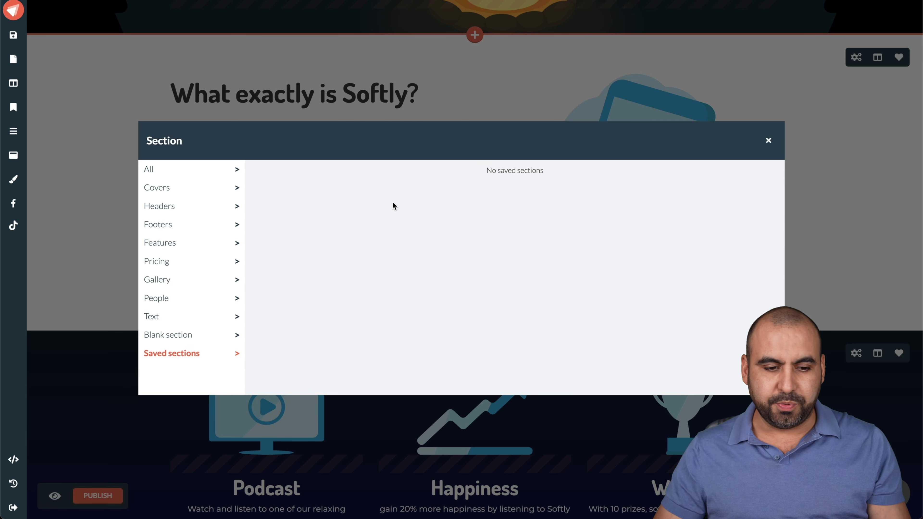
left_click(181, 315)
left_click(167, 355)
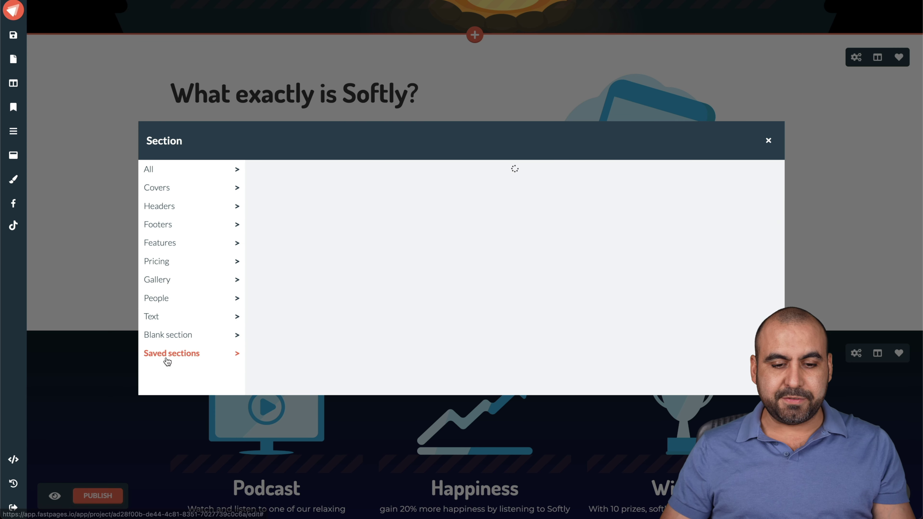
left_click(768, 140)
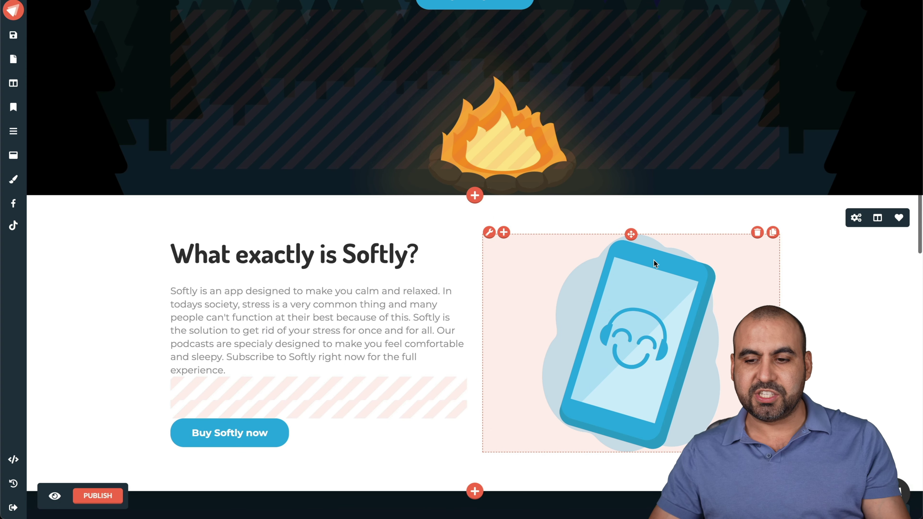
- Examine the row and column layout of the "What exactly is Softly?" section in the Section Editor, and close it unchanged
left_click(879, 217)
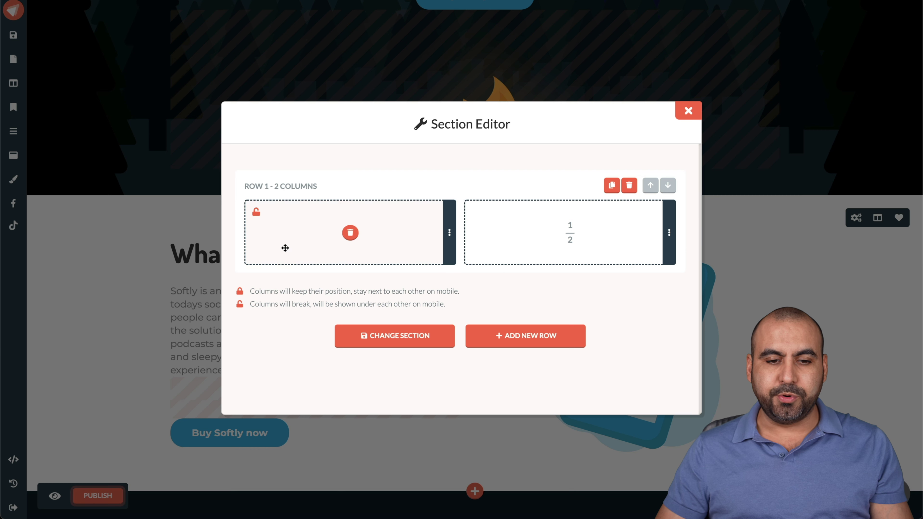
mouse_move(408, 250)
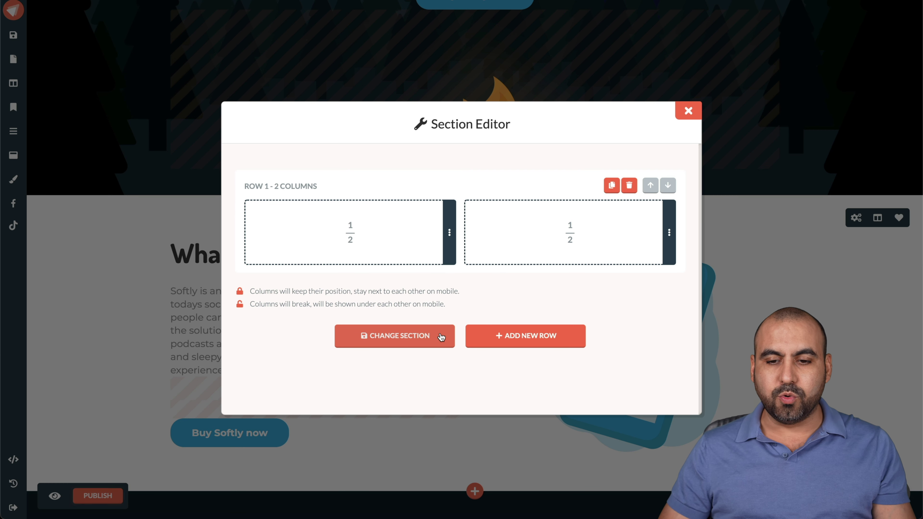
left_click(687, 116)
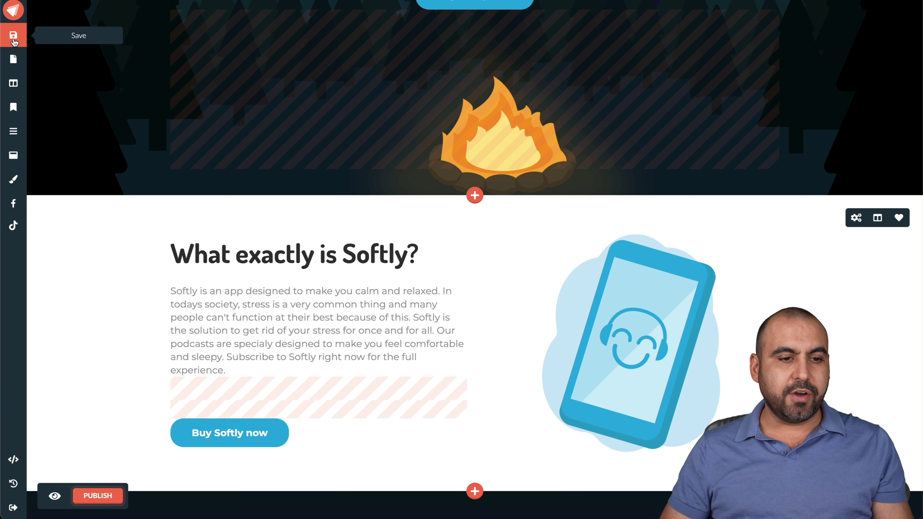
- Examine the project's page list, the current page's section list and its SEO options
left_click(14, 60)
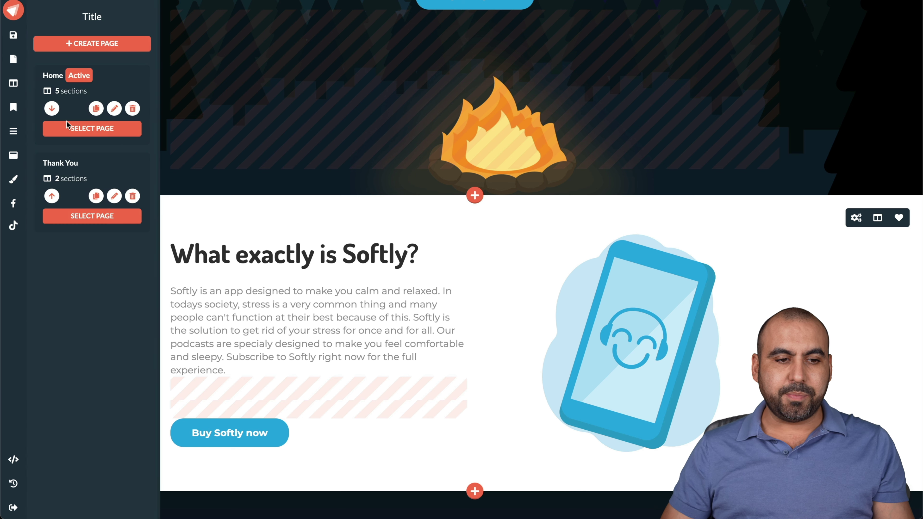
left_click(14, 85)
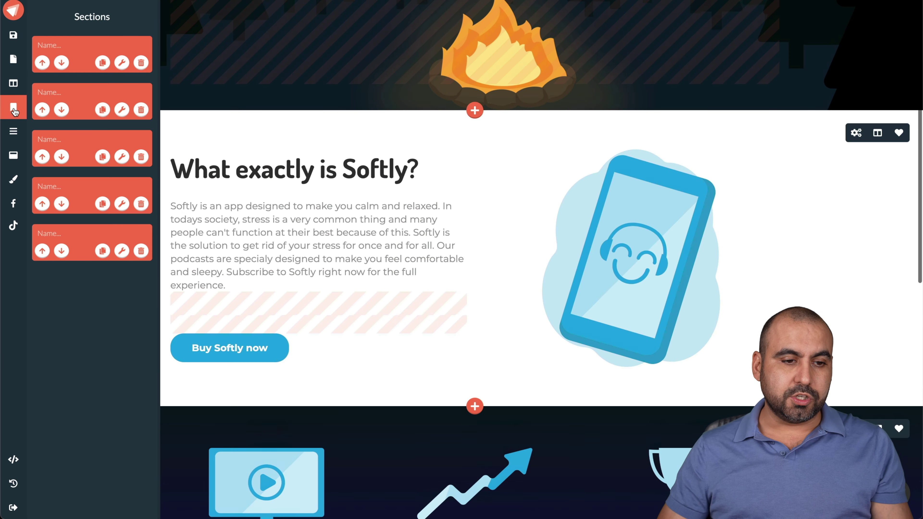
left_click(14, 111)
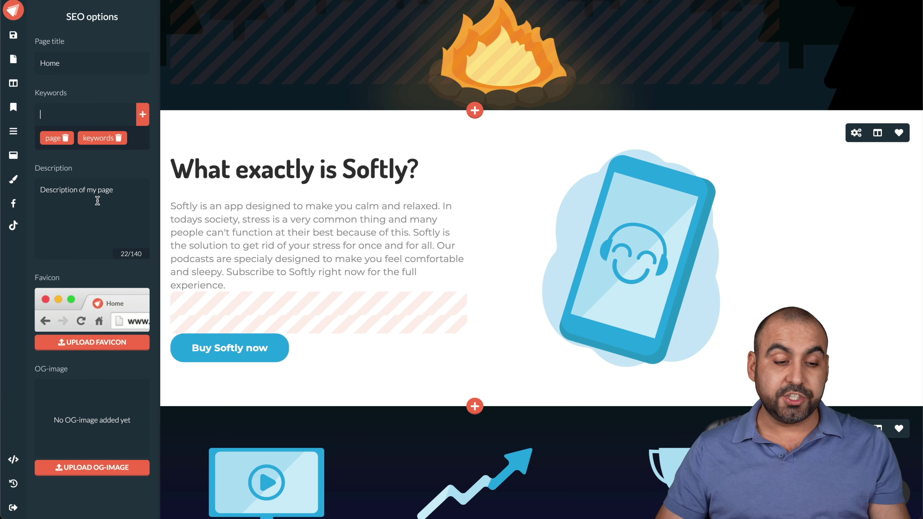
scroll(95, 236, "down", 2)
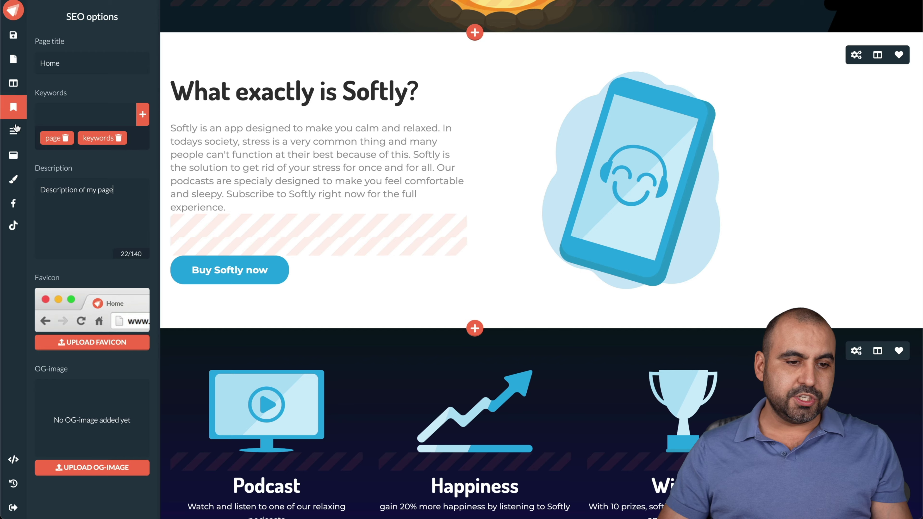
- Examine the site menu editor and the list of available popups, closing each dialog without changes
left_click(14, 133)
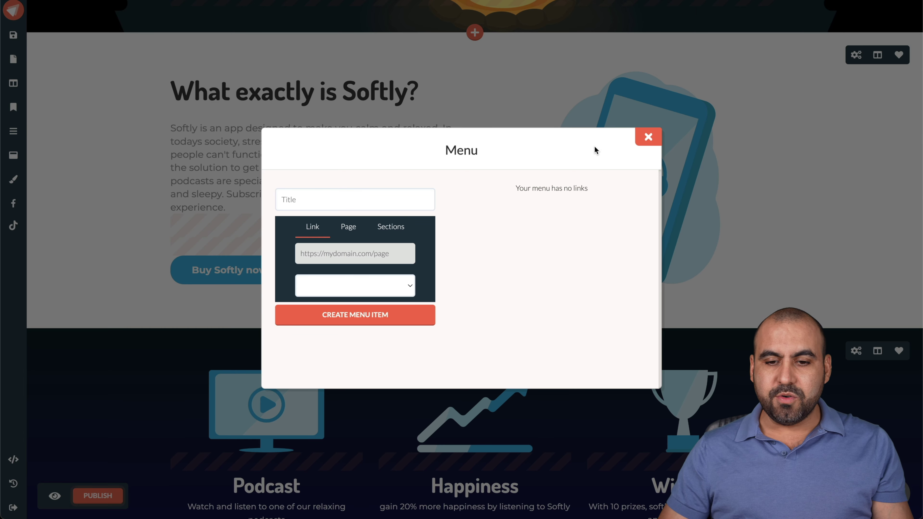
left_click(644, 140)
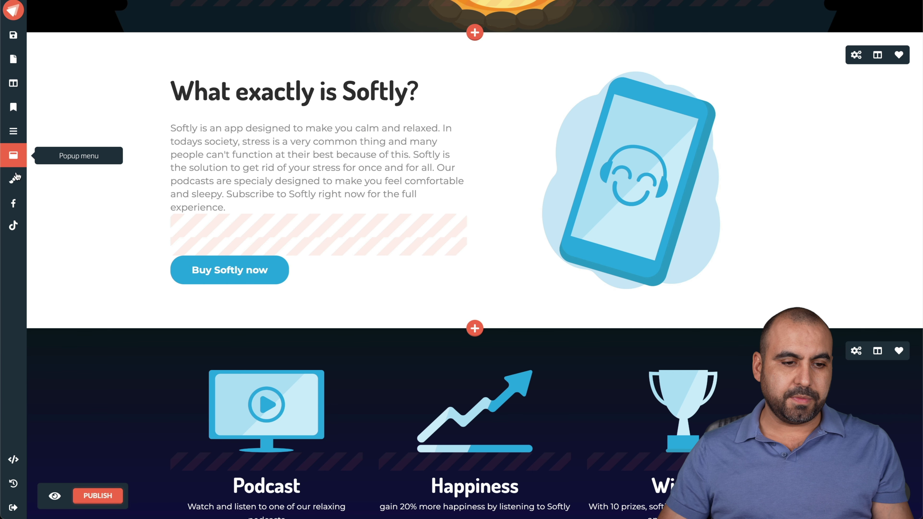
left_click(13, 153)
scroll(450, 250, "down", 1)
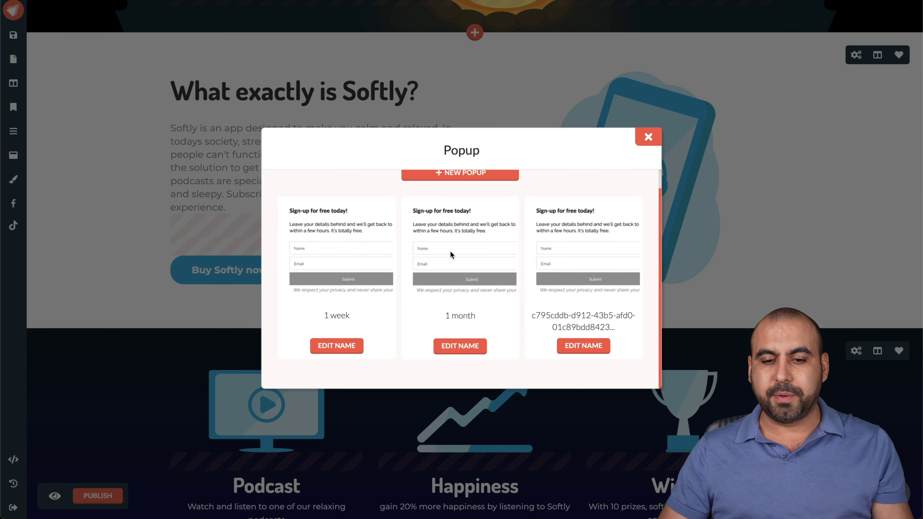
scroll(450, 251, "up", 1)
left_click(654, 139)
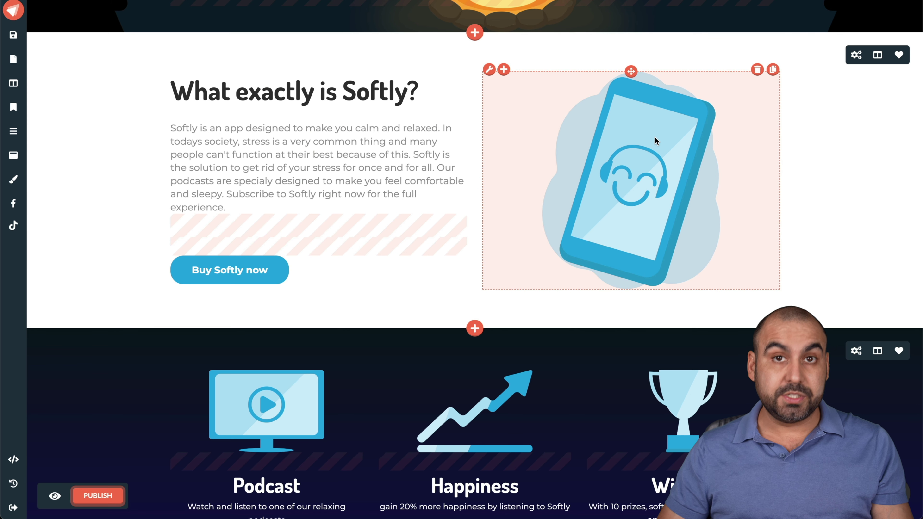
- Examine the Appearance, Facebook, Tiktok and Code injection settings, and close the settings
left_click(19, 183)
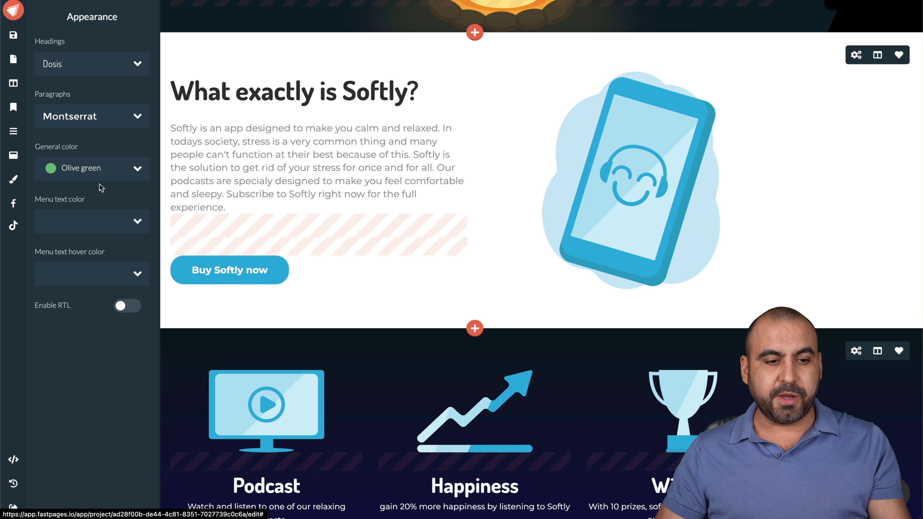
left_click(19, 202)
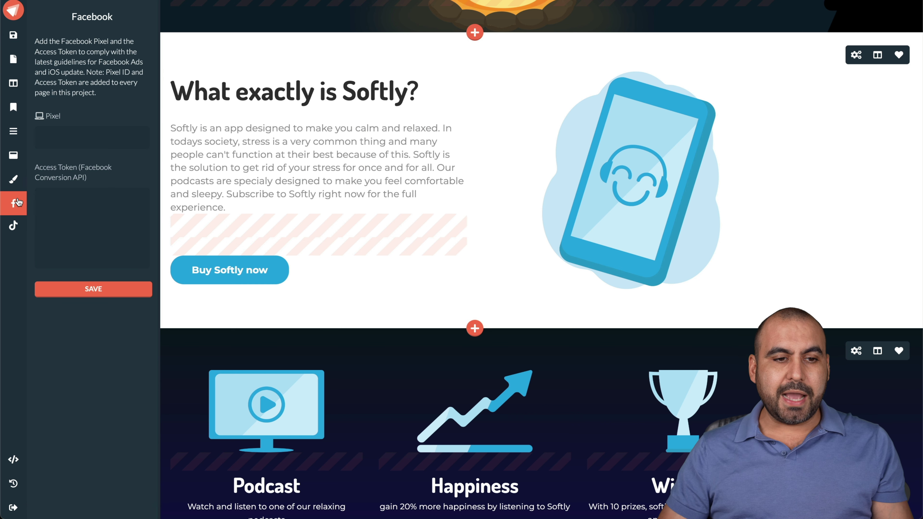
left_click(13, 226)
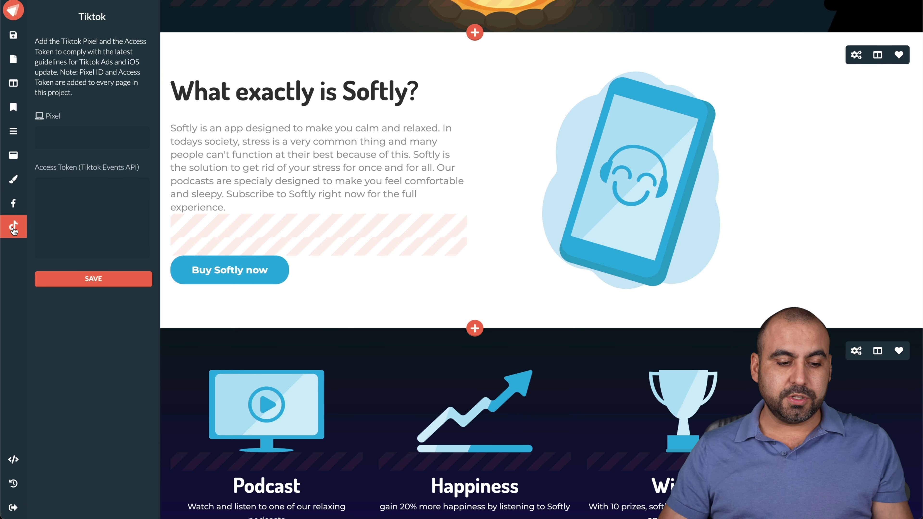
left_click(14, 460)
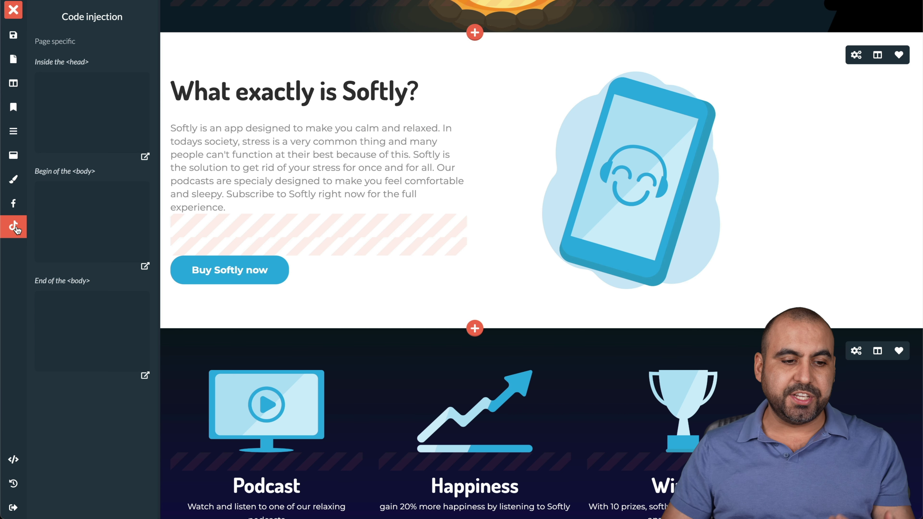
left_click(457, 308)
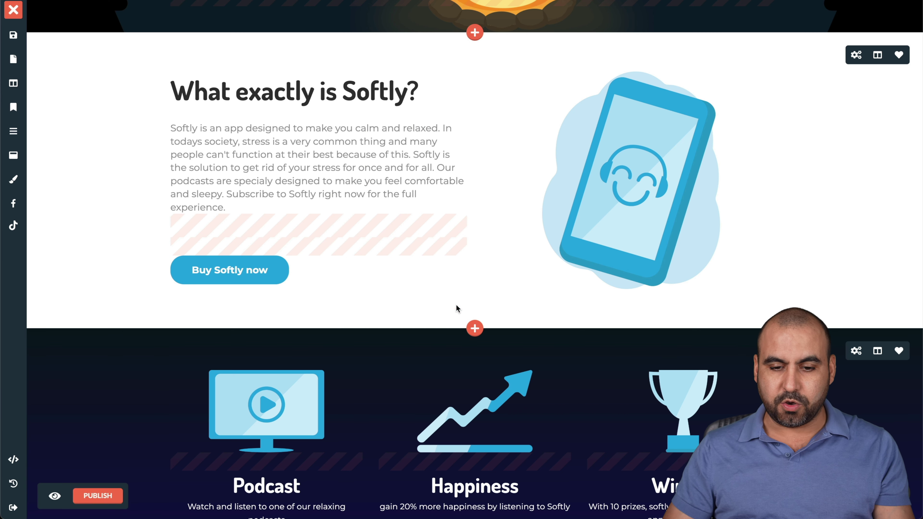
- View the section library below the "What exactly is Softly?" section and below the footer, closing it both times, and return to the hero
left_click(475, 330)
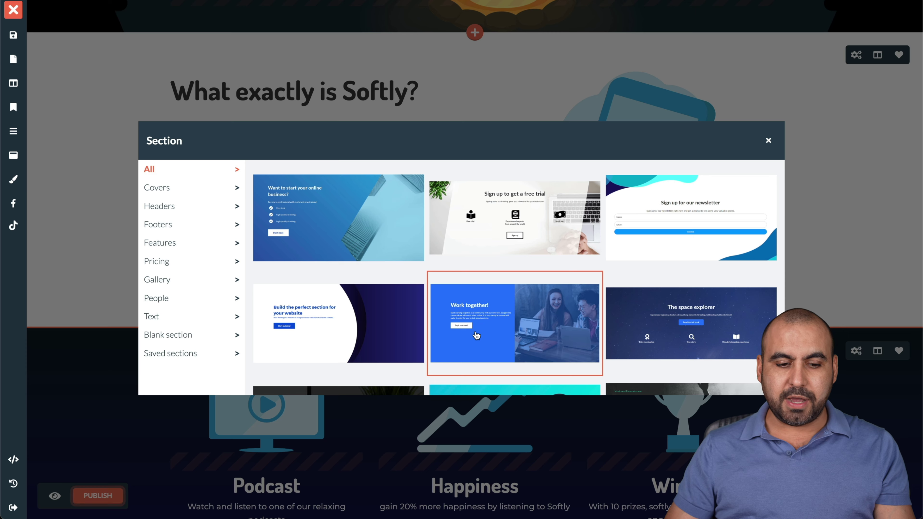
left_click(769, 140)
scroll(618, 255, "down", 10)
scroll(601, 284, "down", 8)
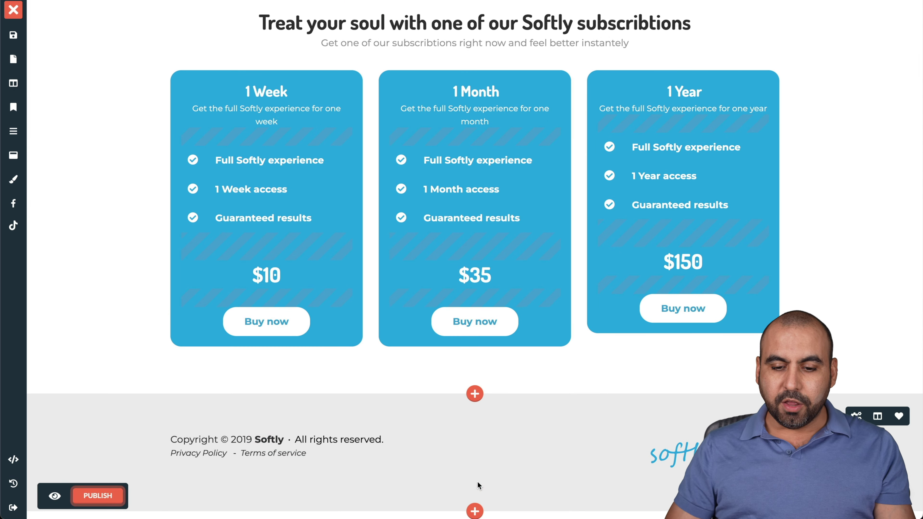
left_click(475, 511)
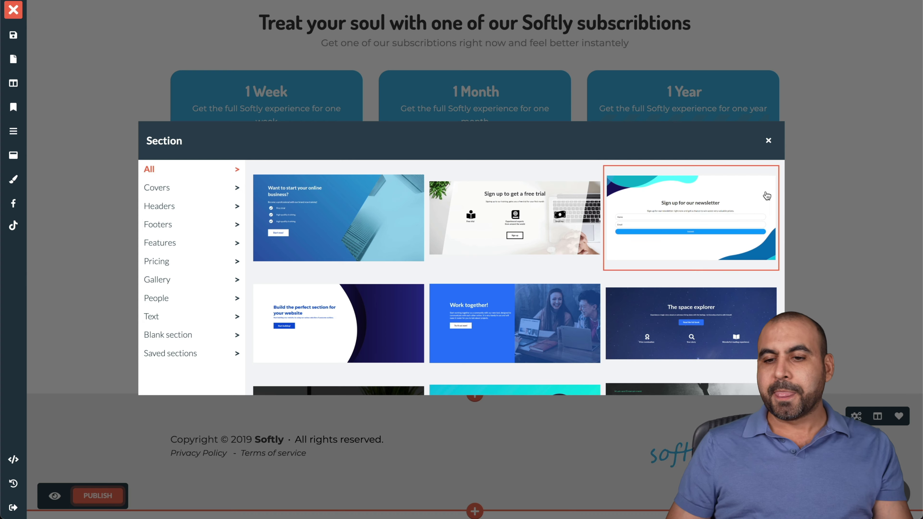
left_click(767, 144)
scroll(601, 208, "up", 15)
scroll(601, 209, "up", 7)
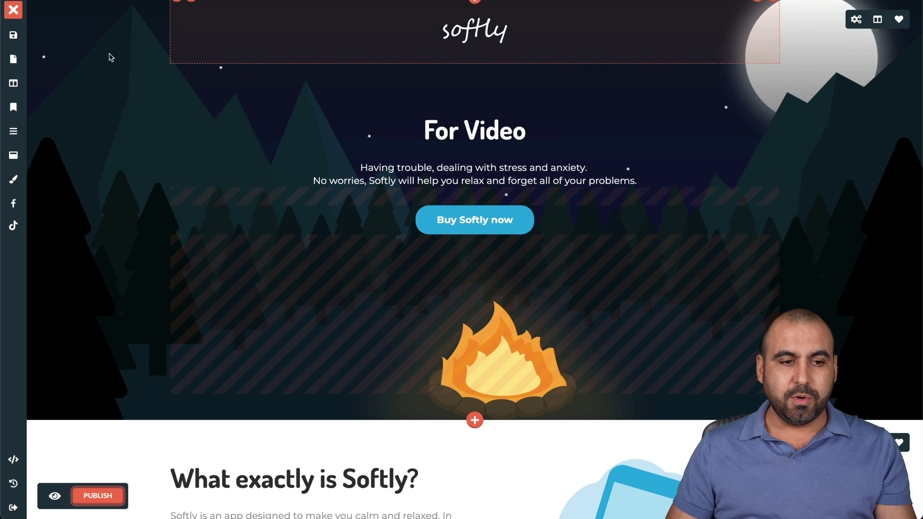
- Publish the landing page project so that it goes online
left_click(14, 48)
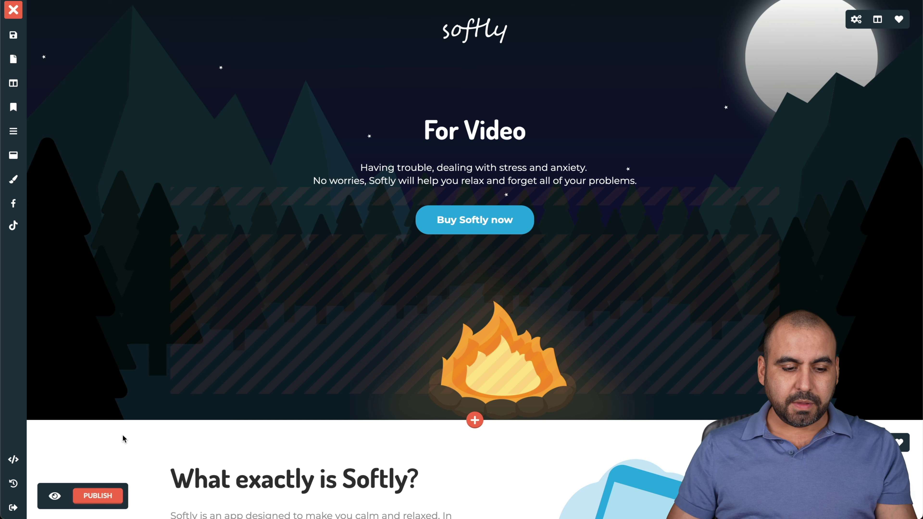
left_click(98, 497)
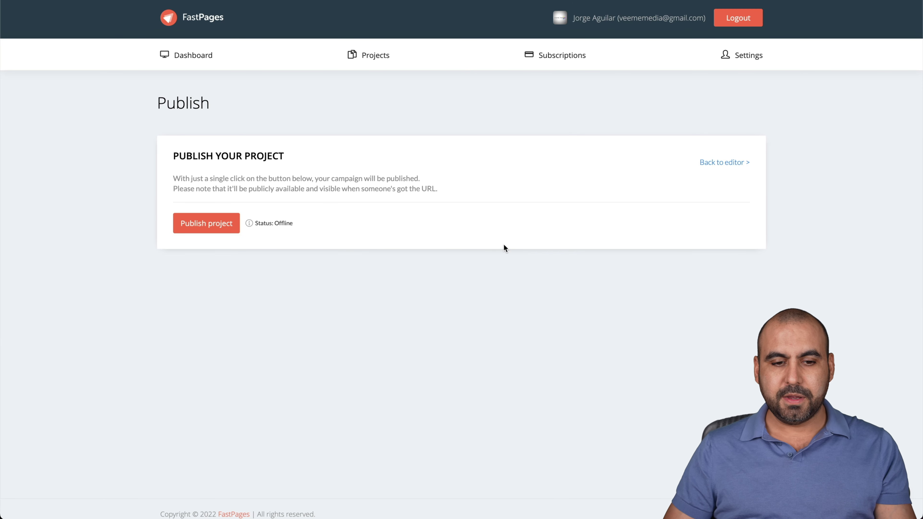
left_click(219, 227)
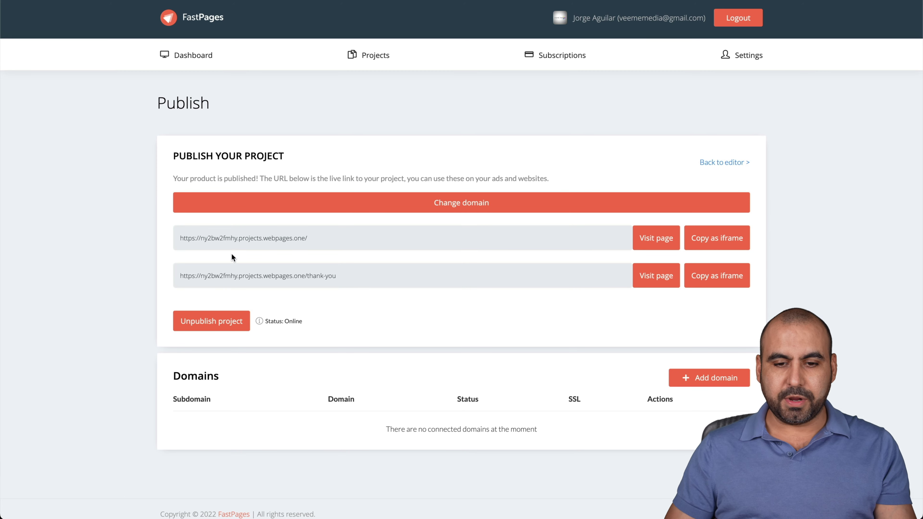
- Open the published home page's URL in a private browser window and review the live page through its pricing section
left_click_drag(180, 239, 309, 237)
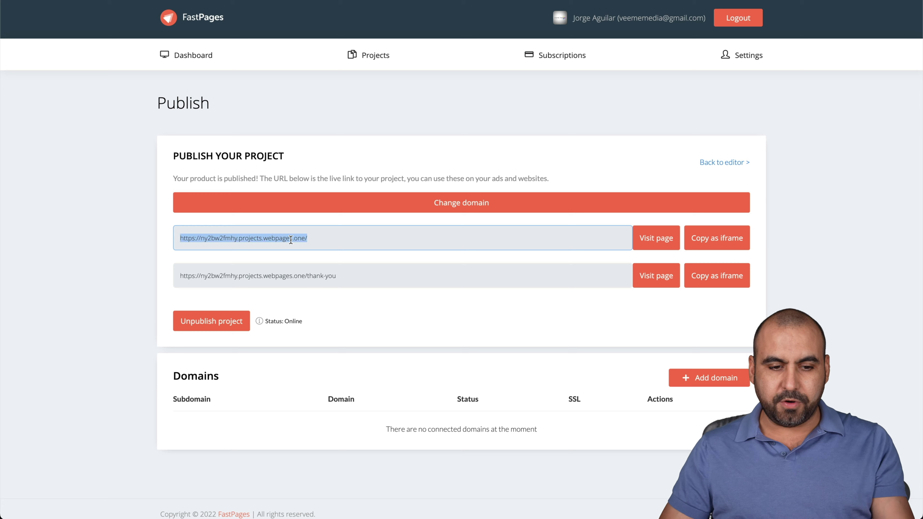
key("super+shift+n")
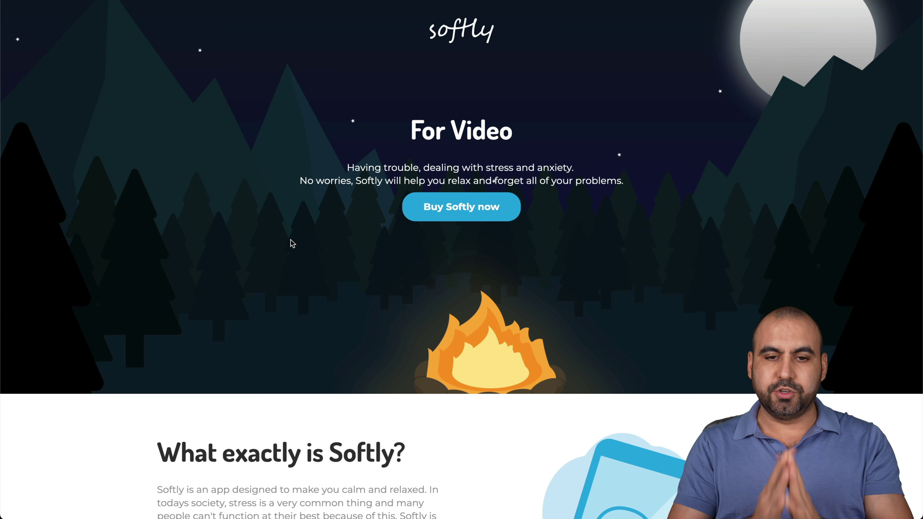
scroll(421, 306, "down", 15)
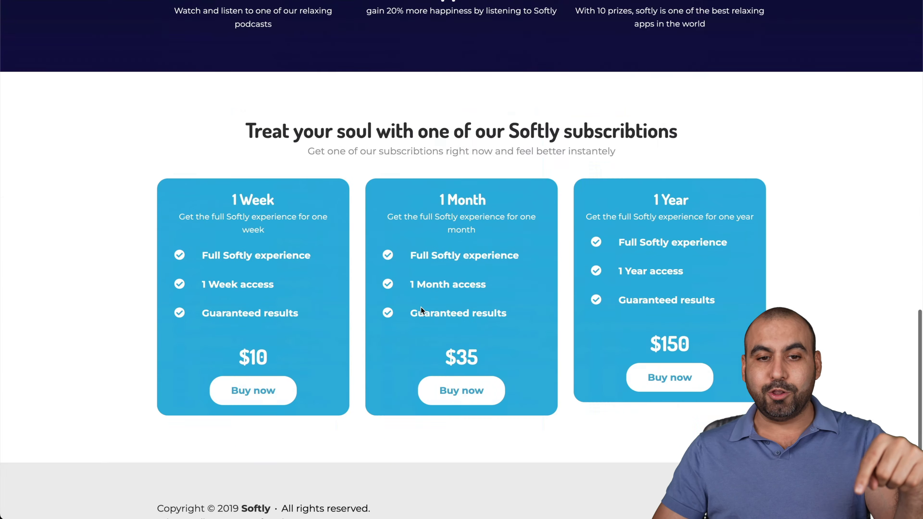
scroll(162, 39, "up", 12)
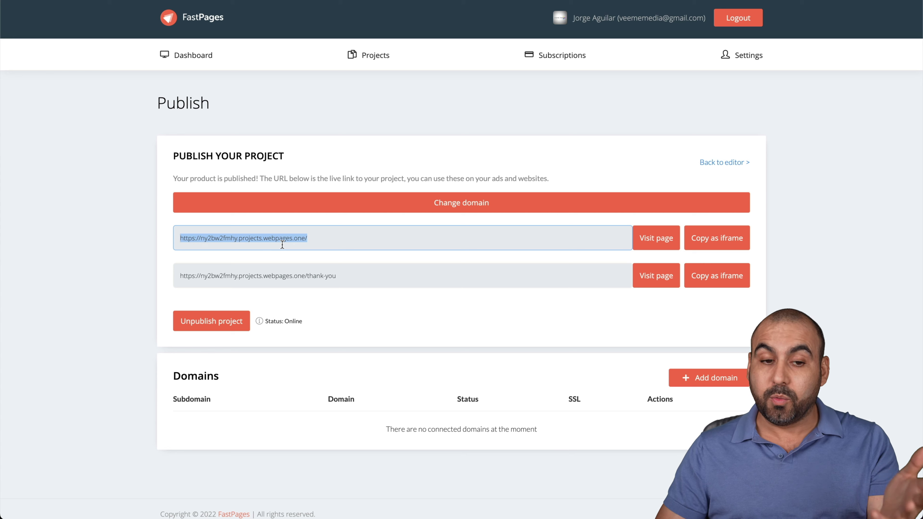
- Start connecting a custom domain to the published project and submit fast.iznutra.com as the domain name
left_click(714, 378)
scroll(571, 364, "down", 3)
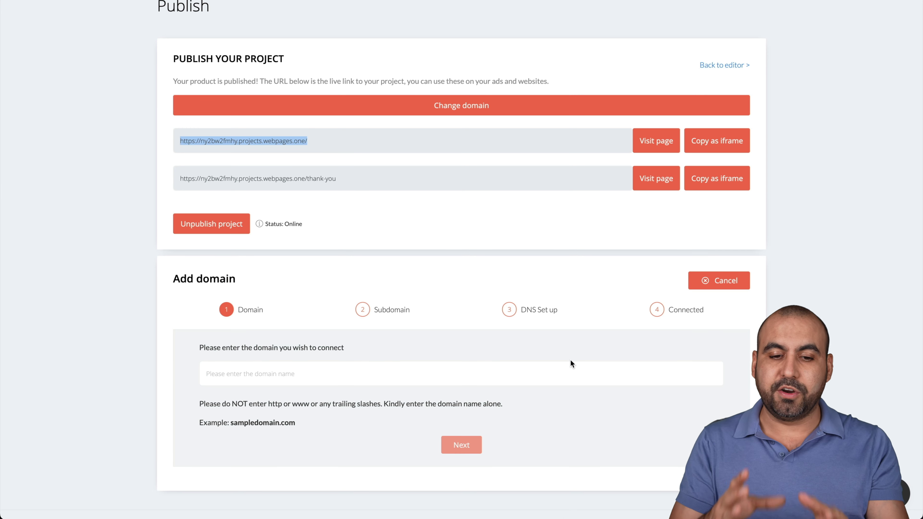
left_click(536, 375)
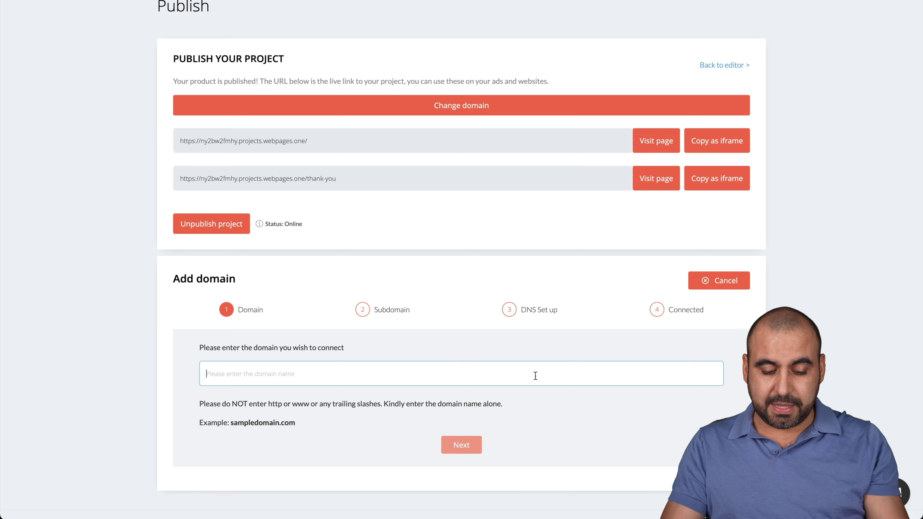
type("faas")
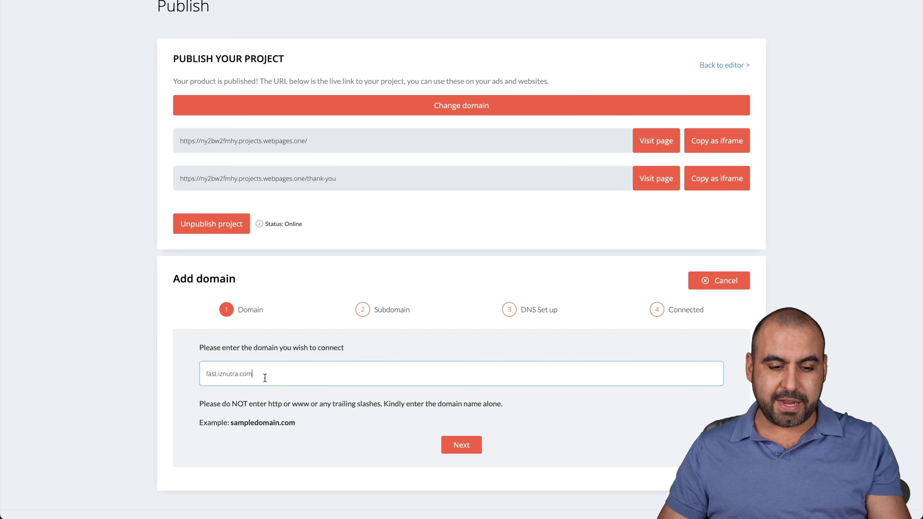
left_click(448, 442)
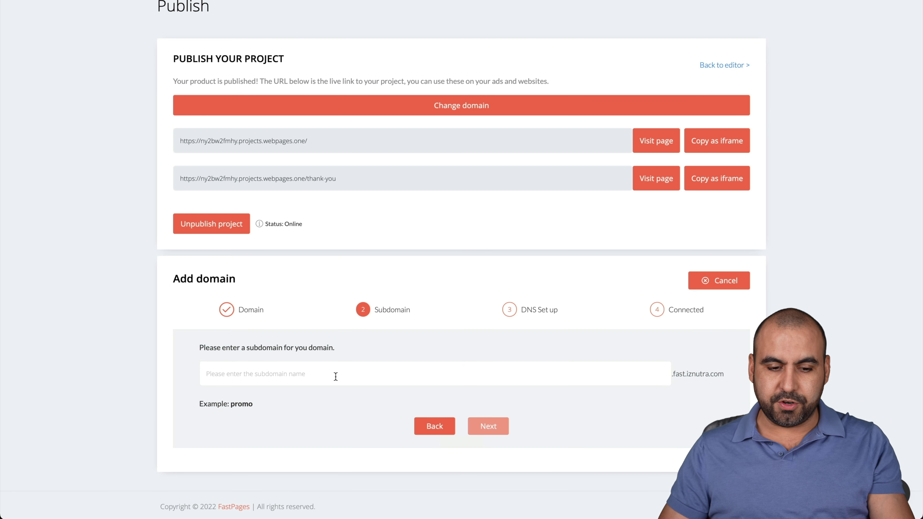
- Go back from the subdomain stage, shorten the domain name to iznutra.com and resubmit it
left_click(317, 370)
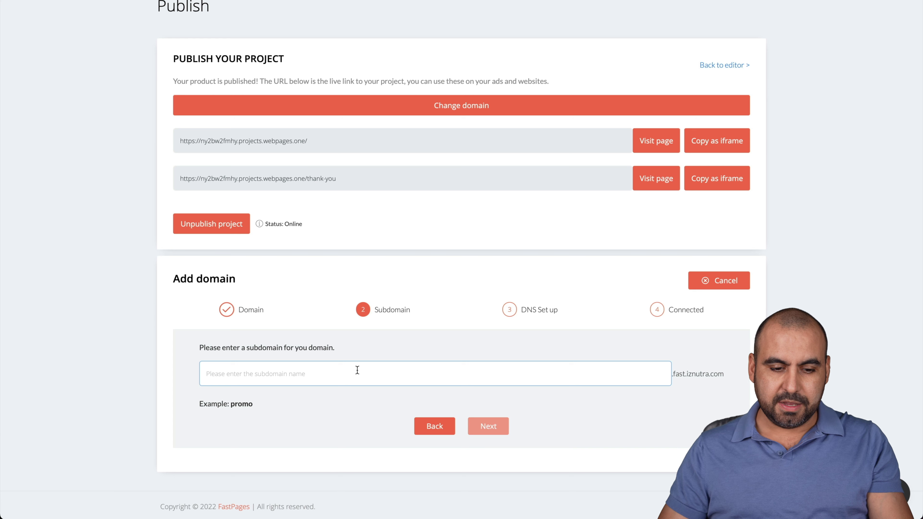
left_click(429, 422)
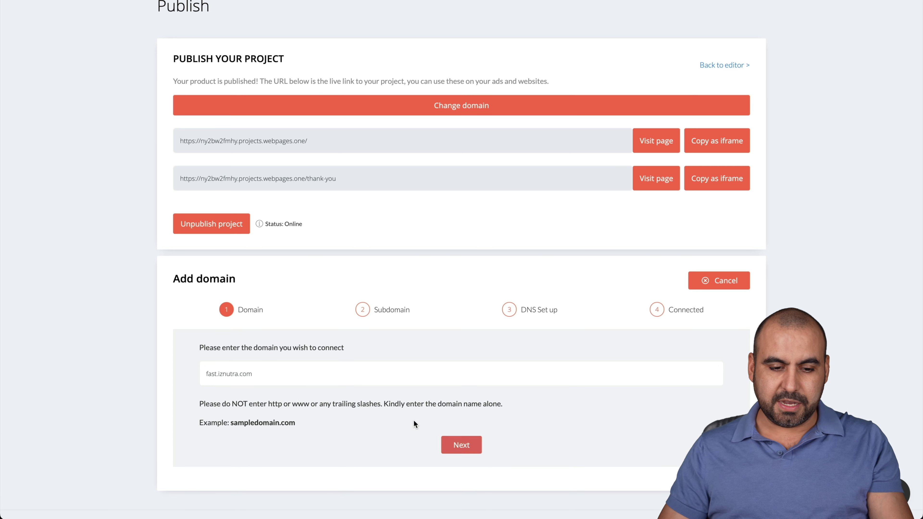
left_click_drag(220, 374, 203, 374)
key("BackSpace")
left_click(461, 441)
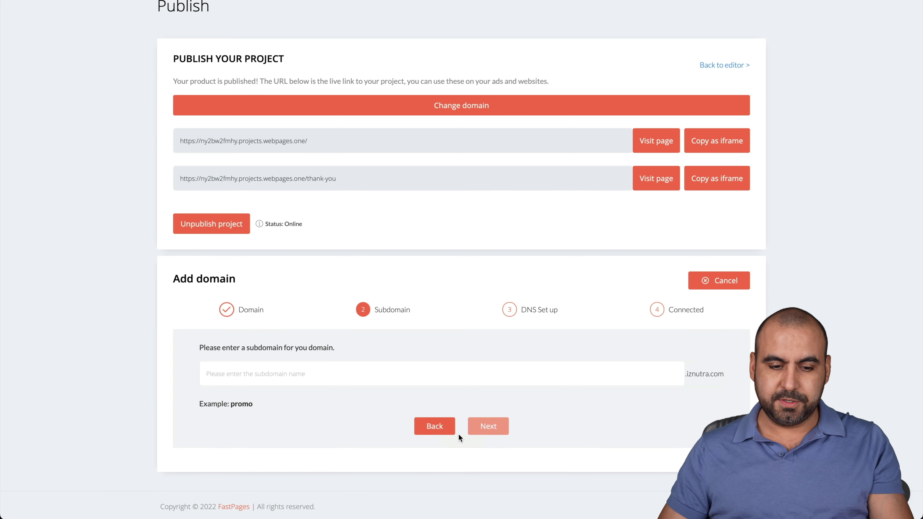
- Enter a subdomain for iznutra.com and submit it to continue to the DNS setup
left_click(340, 371)
type("fa")
left_click(495, 428)
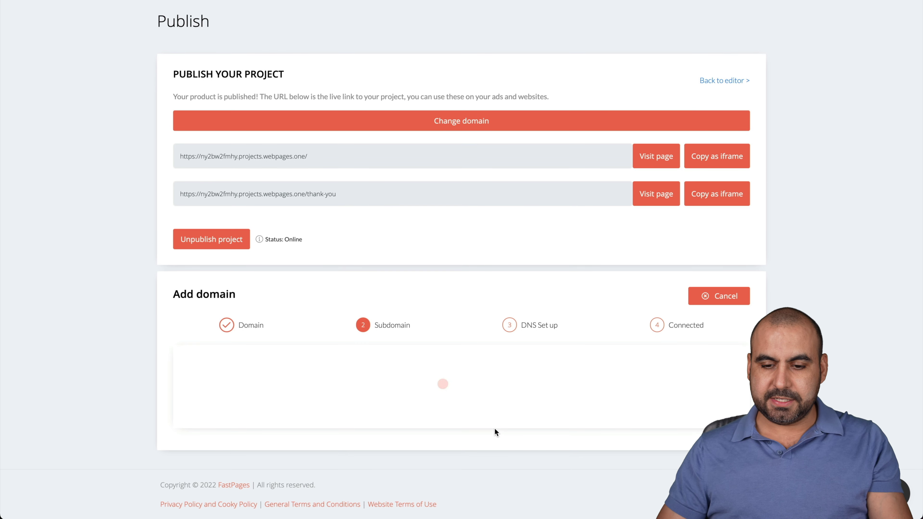
- Copy the CNAME target ny2bw2fmhy.projects.webpages.one from the DNS setup instructions
scroll(495, 428, "down", 3)
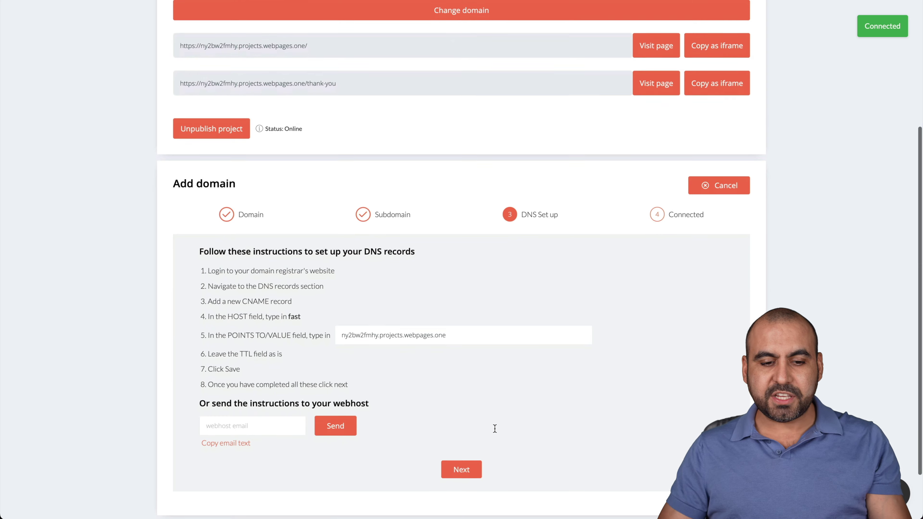
left_click(382, 332)
key("ctrl+c")
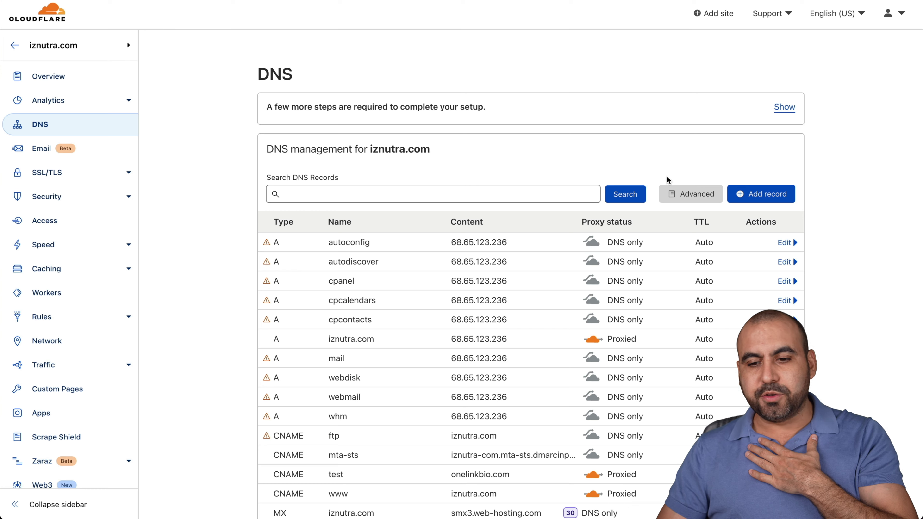
- In Cloudflare's DNS management for iznutra.com, start a new CNAME record and name it fast
left_click(739, 193)
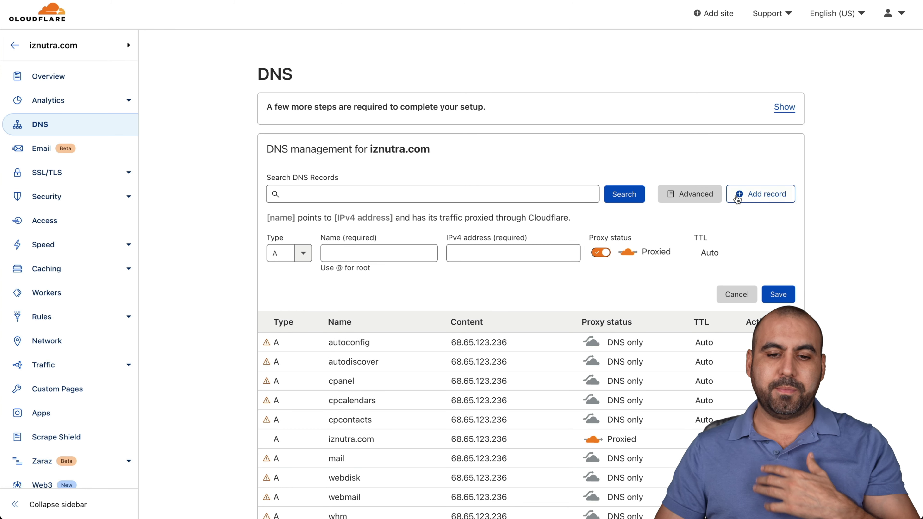
left_click(325, 256)
left_click(304, 255)
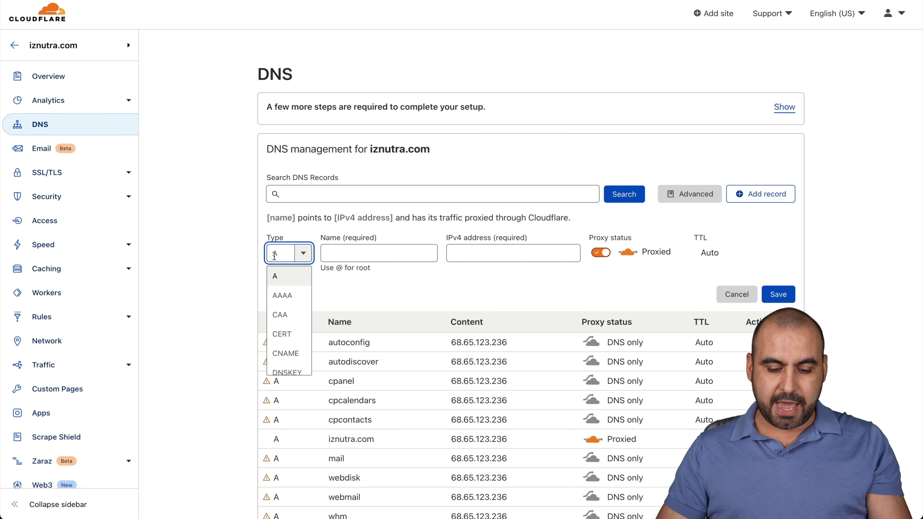
type("cname")
left_click(274, 279)
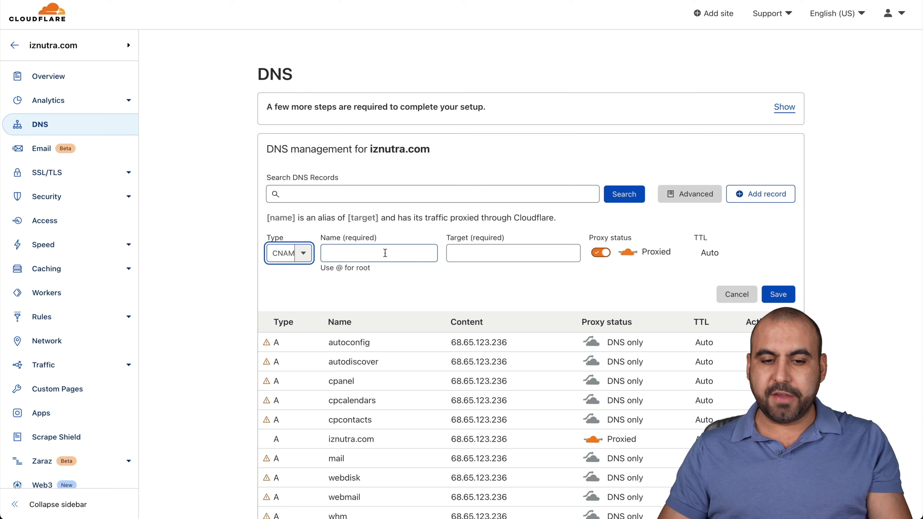
left_click(385, 252)
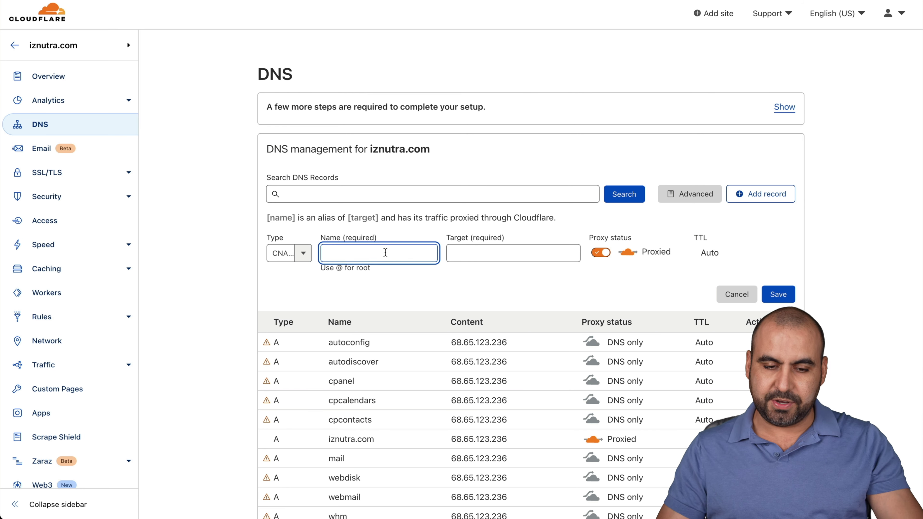
type("fast")
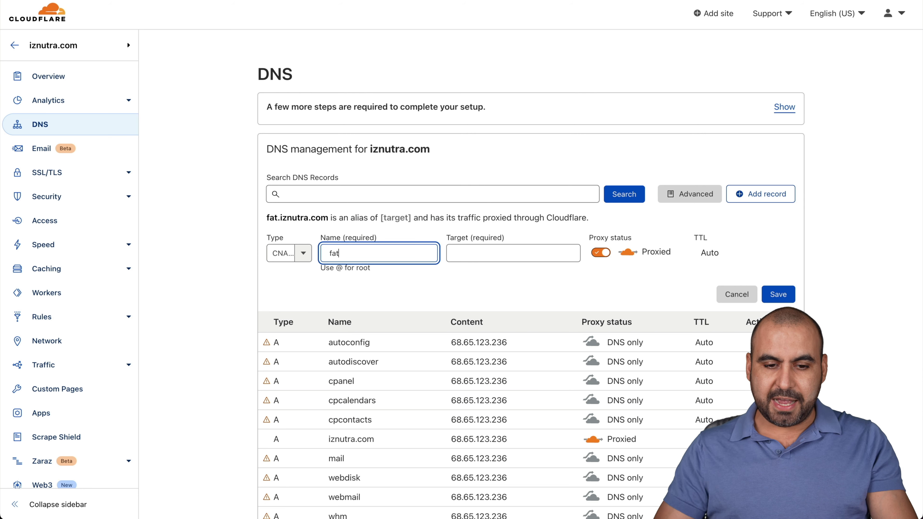
left_click_drag(266, 219, 333, 217)
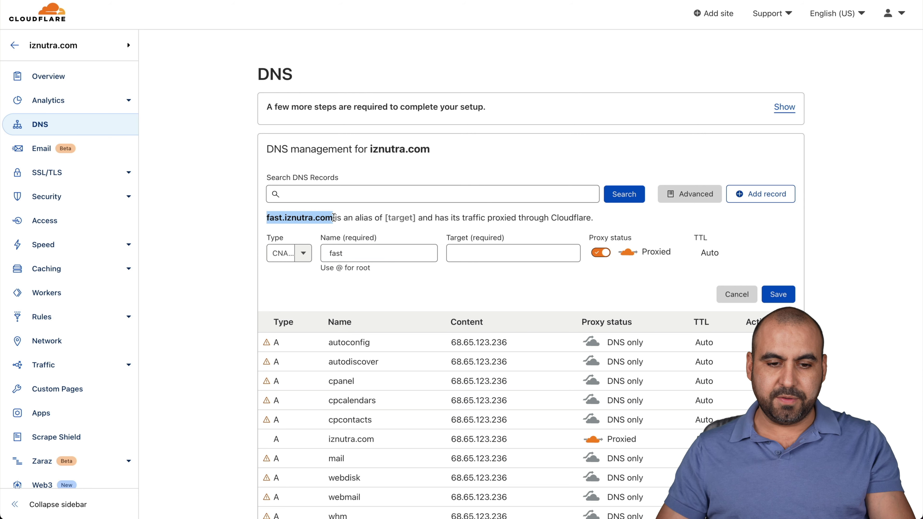
- Paste ny2bw2fmhy.projects.webpages.one as the record's target, switch its proxy status to DNS only and save the record
left_click(499, 252)
key("ctrl+v")
left_click(608, 252)
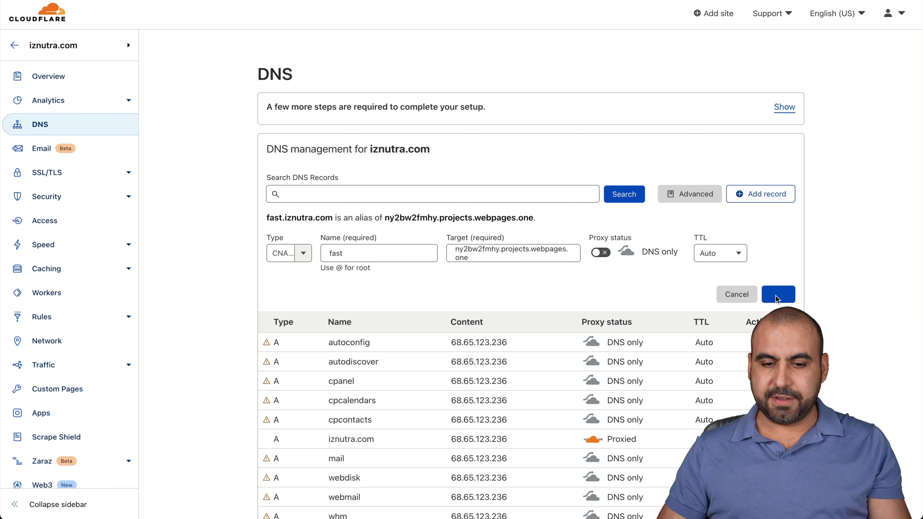
left_click(778, 295)
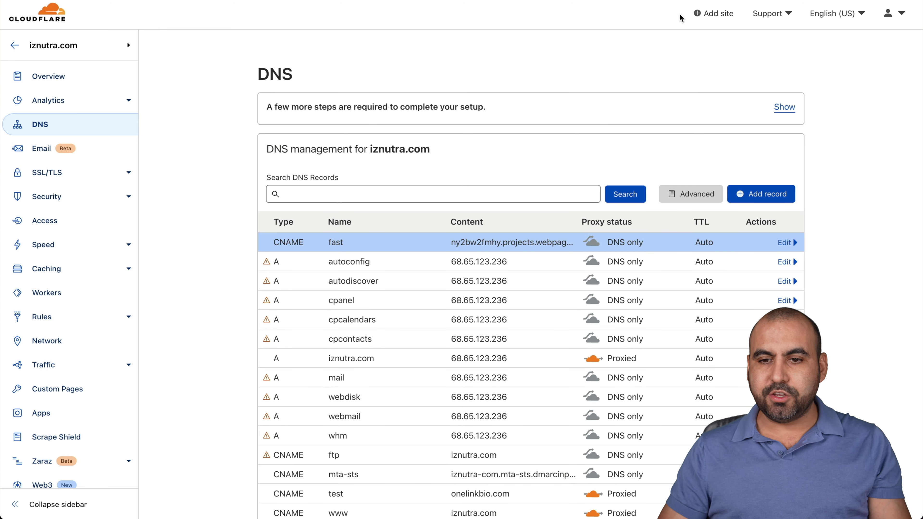